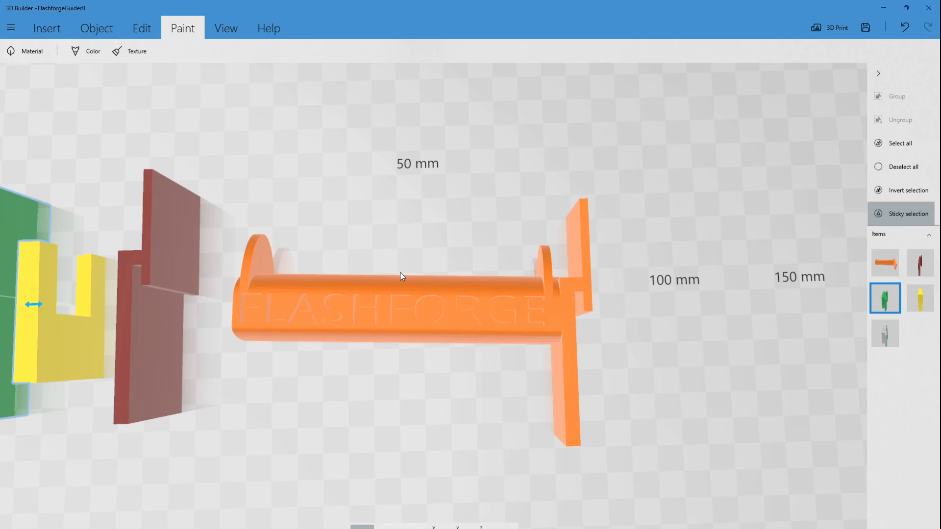
# Examine the orange FLASHFORGE spool holder's arm, end flanges and mounting plate from several angles
pyautogui.moveTo(400, 272)
pyautogui.mouseDown()
pyautogui.moveTo(401, 287)
pyautogui.moveTo(402, 271)
pyautogui.mouseUp()
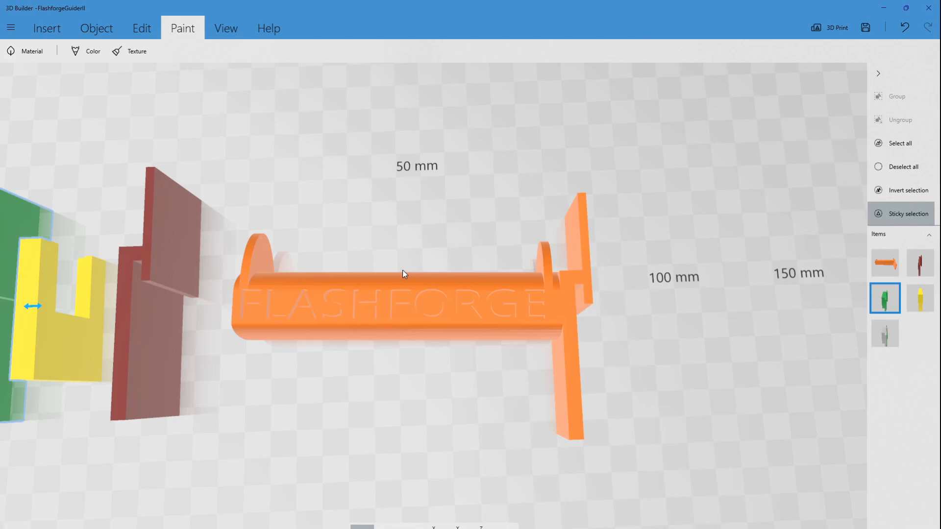
pyautogui.moveTo(421, 276); pyautogui.dragTo(433, 247)
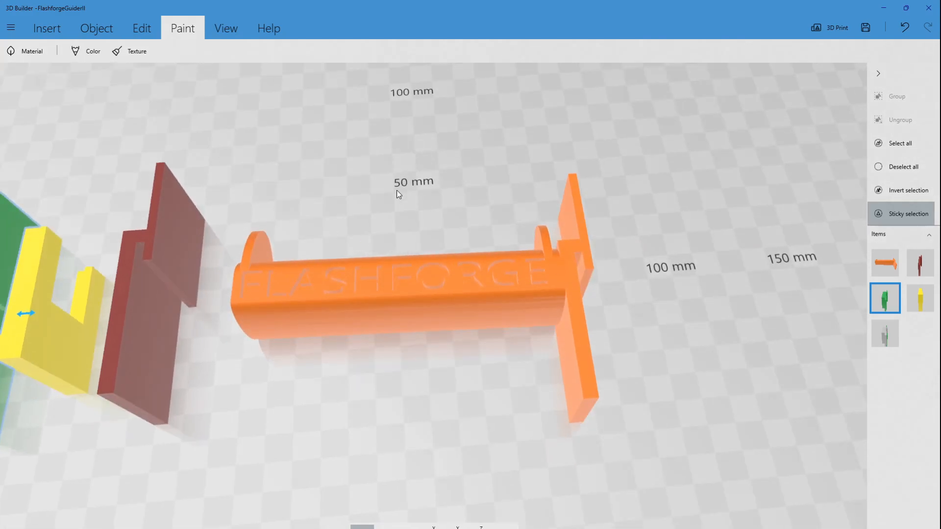
pyautogui.moveTo(462, 266); pyautogui.dragTo(457, 286)
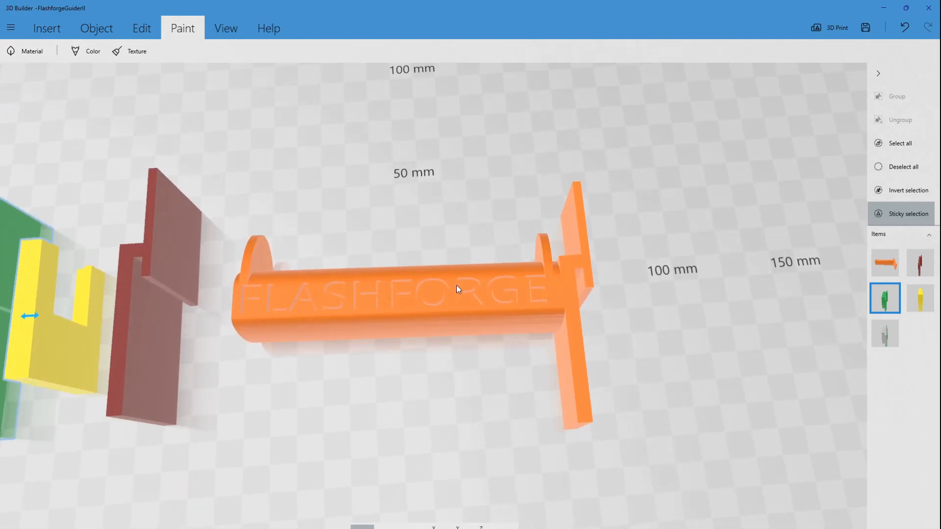
pyautogui.moveTo(518, 287); pyautogui.dragTo(473, 226)
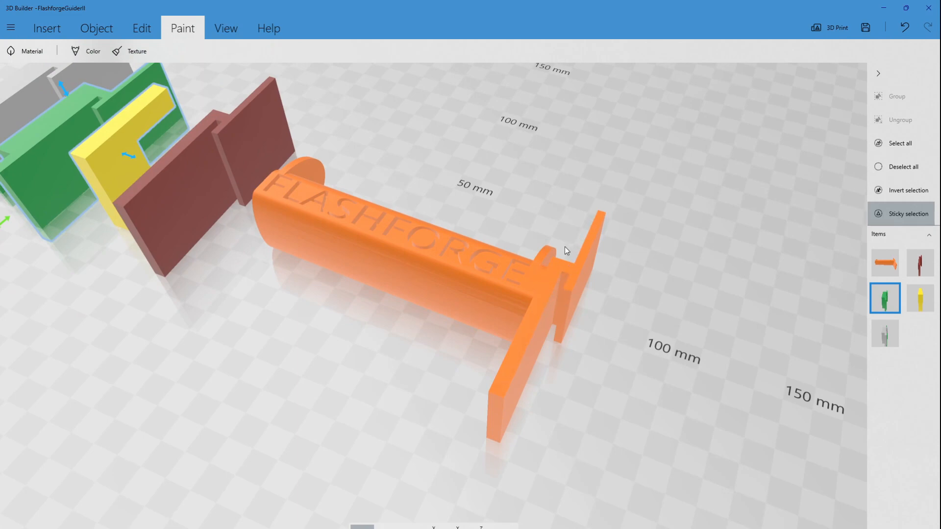
pyautogui.moveTo(469, 263); pyautogui.dragTo(579, 330)
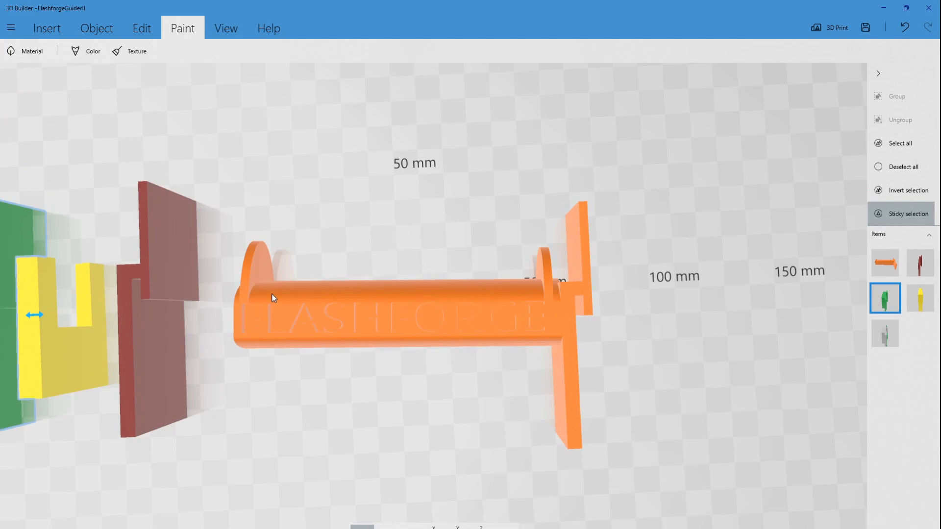
pyautogui.moveTo(460, 310)
pyautogui.mouseDown()
pyautogui.moveTo(451, 274)
pyautogui.moveTo(458, 304)
pyautogui.mouseUp()
pyautogui.moveTo(567, 294); pyautogui.dragTo(503, 289)
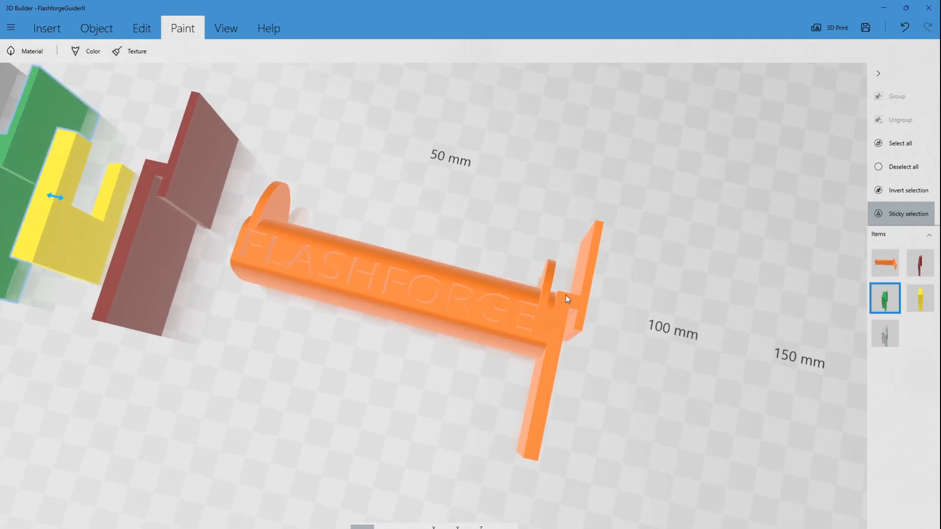
pyautogui.moveTo(575, 331); pyautogui.dragTo(560, 313)
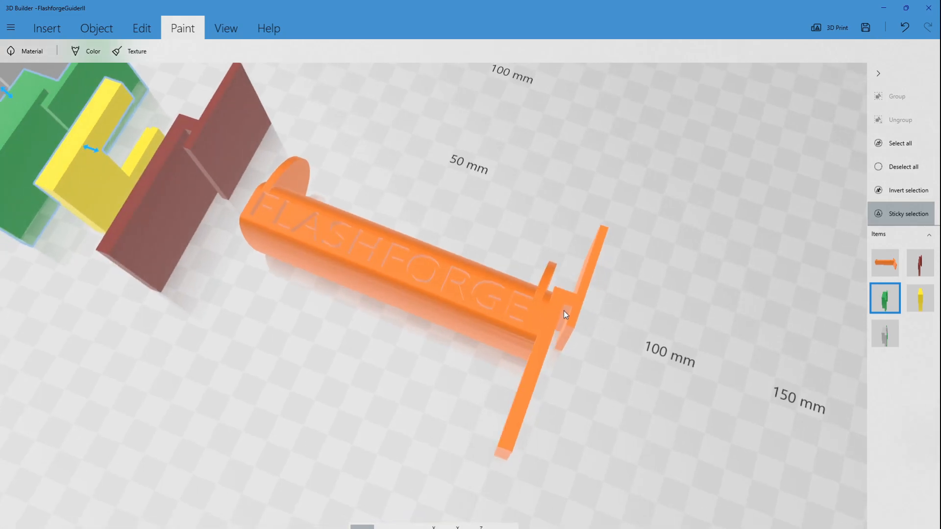
pyautogui.click(563, 310)
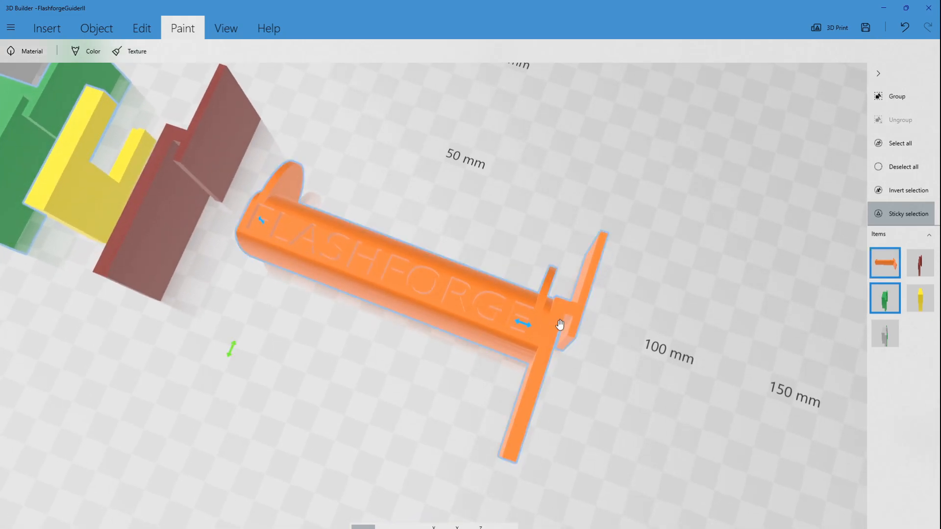
pyautogui.click(509, 286)
pyautogui.moveTo(510, 283); pyautogui.dragTo(507, 255)
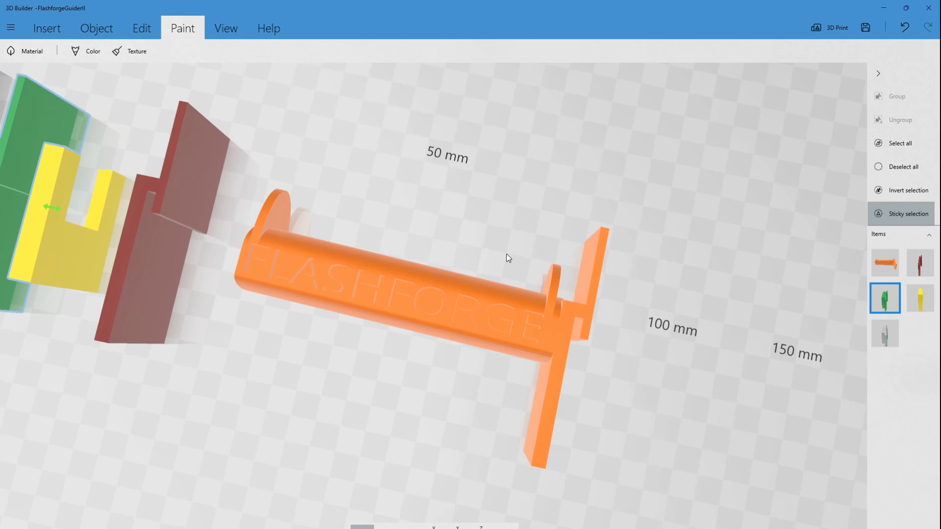
pyautogui.moveTo(525, 277); pyautogui.dragTo(521, 268)
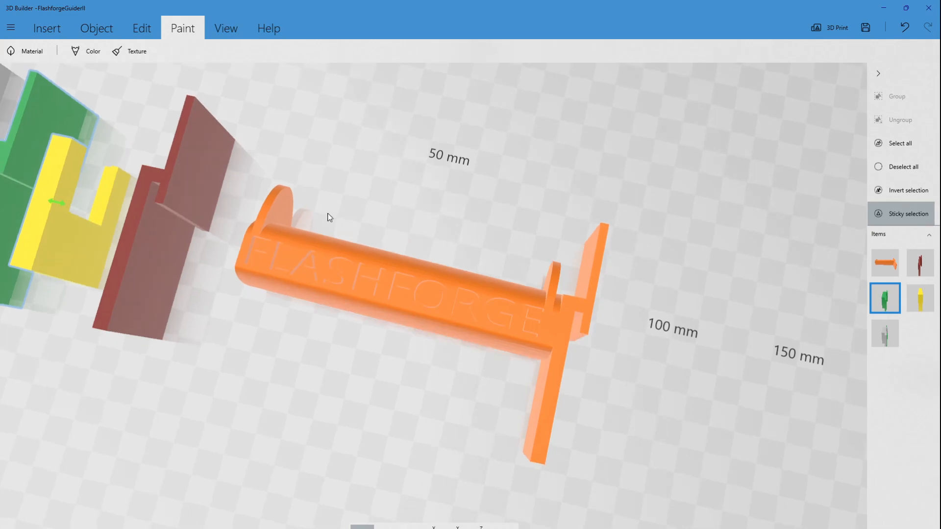
pyautogui.moveTo(326, 214); pyautogui.dragTo(383, 242)
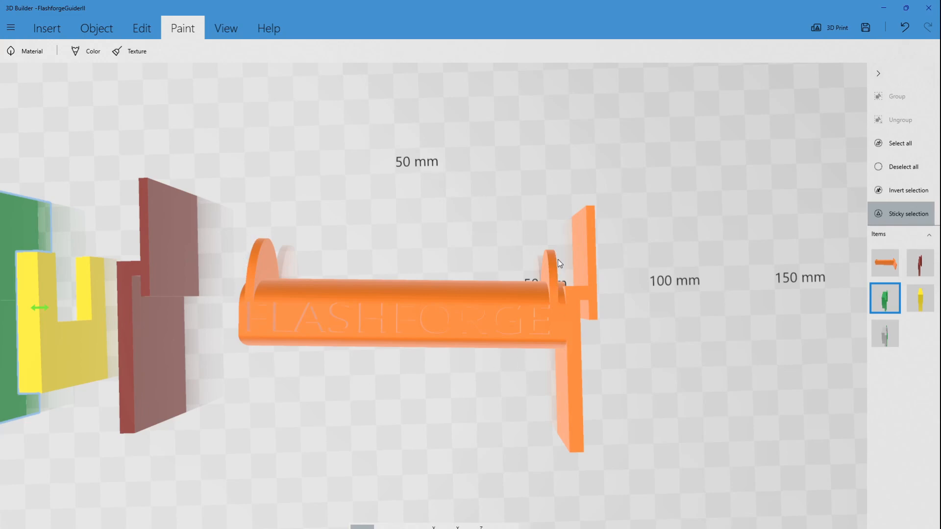
# Insert a cube over the orange holder and stretch it in length and height to enclose the lettered arm
pyautogui.click(48, 34)
pyautogui.click(124, 52)
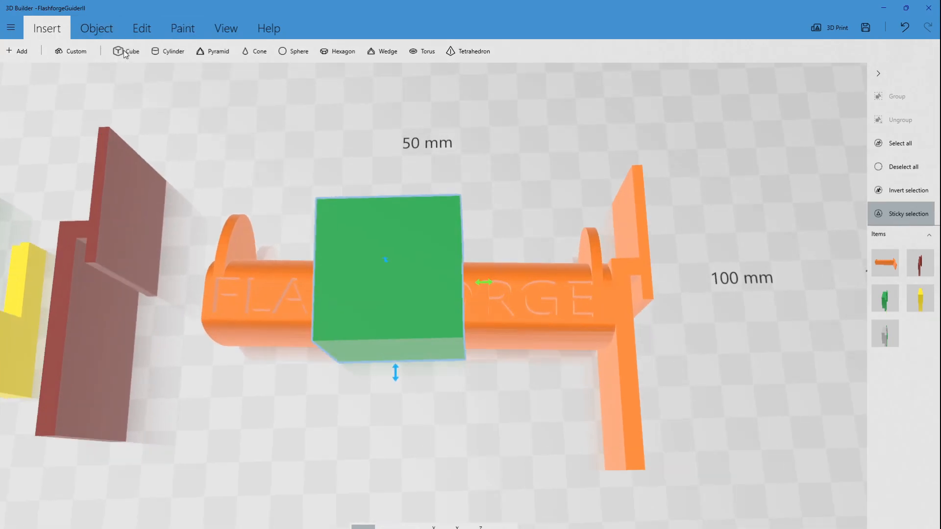
pyautogui.moveTo(581, 292); pyautogui.dragTo(739, 294)
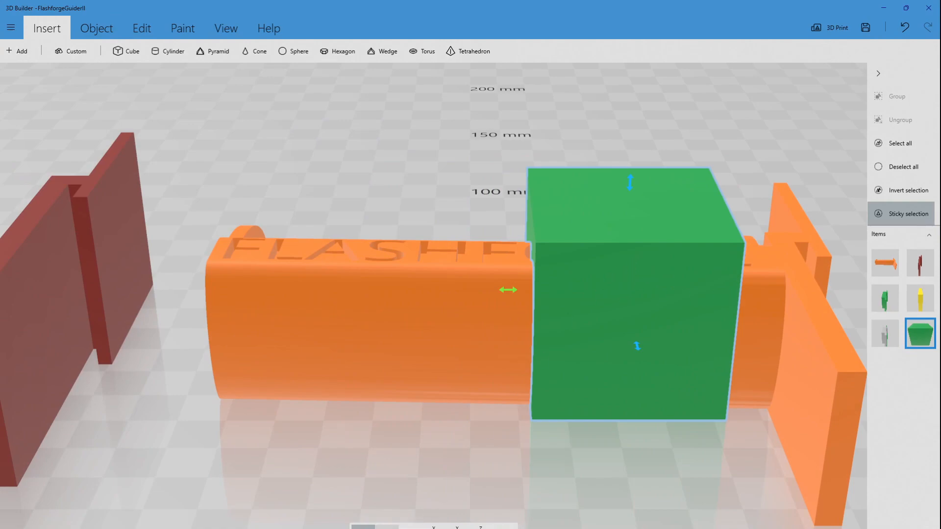
pyautogui.moveTo(507, 293); pyautogui.dragTo(170, 300)
pyautogui.moveTo(384, 436); pyautogui.dragTo(380, 384)
pyautogui.moveTo(451, 388); pyautogui.dragTo(456, 434)
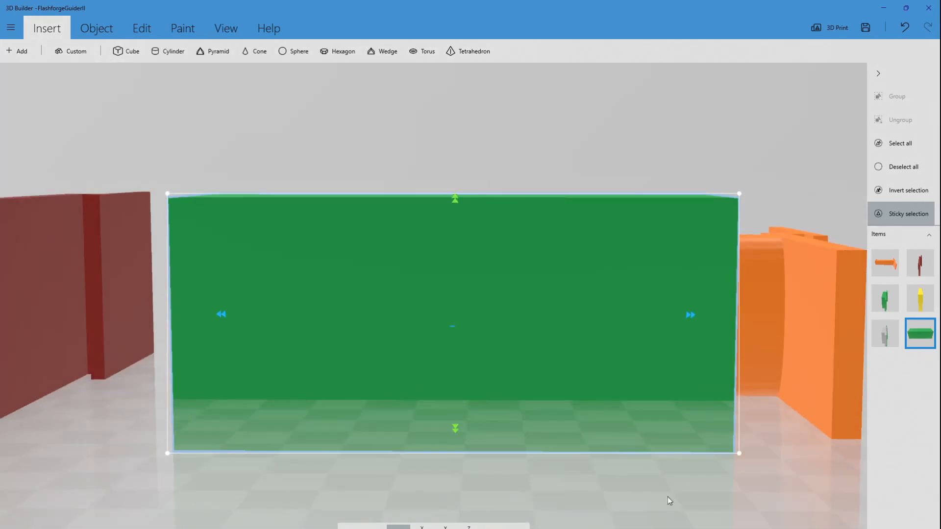
# Fine-adjust the cube's end so that it reaches up to the orange mounting plate
pyautogui.moveTo(741, 495); pyautogui.dragTo(488, 506, button='right')
pyautogui.moveTo(460, 329); pyautogui.dragTo(505, 325)
pyautogui.moveTo(790, 336); pyautogui.dragTo(744, 504)
pyautogui.moveTo(695, 394); pyautogui.dragTo(719, 411)
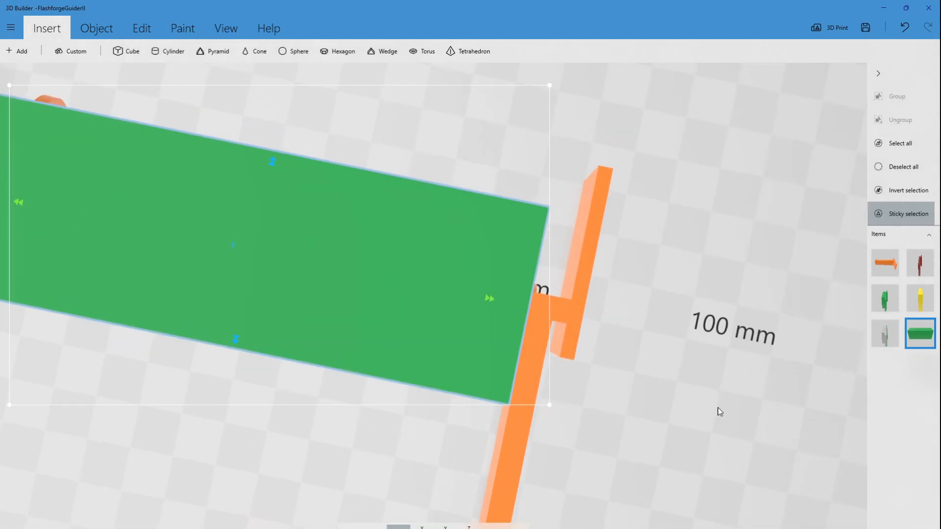
pyautogui.moveTo(487, 299); pyautogui.dragTo(491, 298)
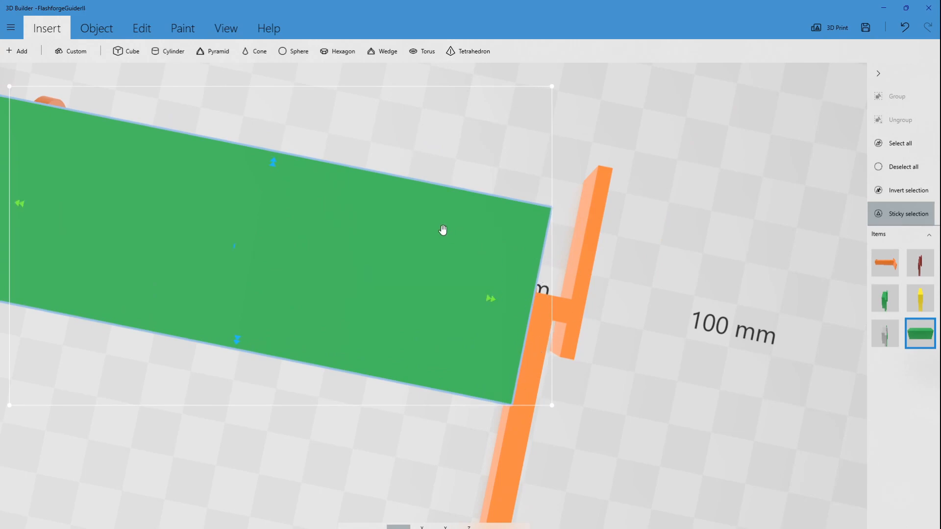
# Subtract the cube from the orange holder to cut the arm off the mounting plate
pyautogui.click(152, 32)
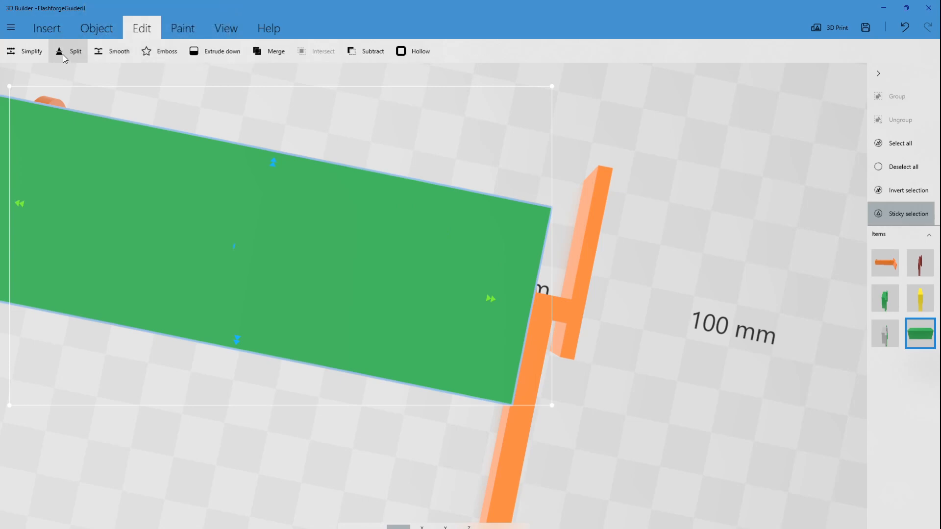
pyautogui.click(353, 52)
pyautogui.moveTo(492, 227); pyautogui.dragTo(558, 310, button='right')
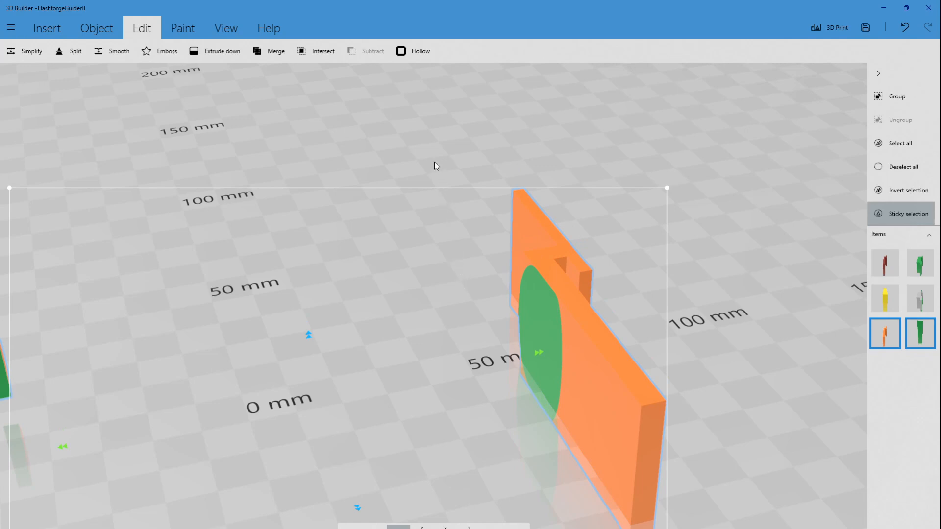
pyautogui.moveTo(434, 162); pyautogui.dragTo(432, 152, button='right')
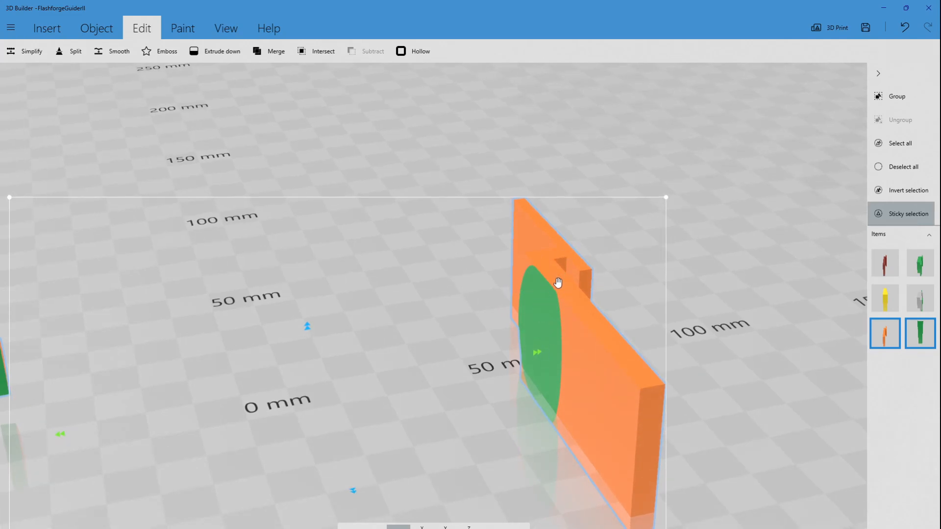
# Examine the leftover arm fragment and the dark red, yellow and green bracket pieces from several angles
pyautogui.moveTo(423, 248); pyautogui.dragTo(776, 175, button='right')
pyautogui.moveTo(541, 215); pyautogui.dragTo(688, 131, button='right')
pyautogui.moveTo(615, 154); pyautogui.dragTo(582, 239)
pyautogui.moveTo(582, 239); pyautogui.dragTo(579, 136, button='right')
pyautogui.moveTo(579, 136); pyautogui.dragTo(569, 211)
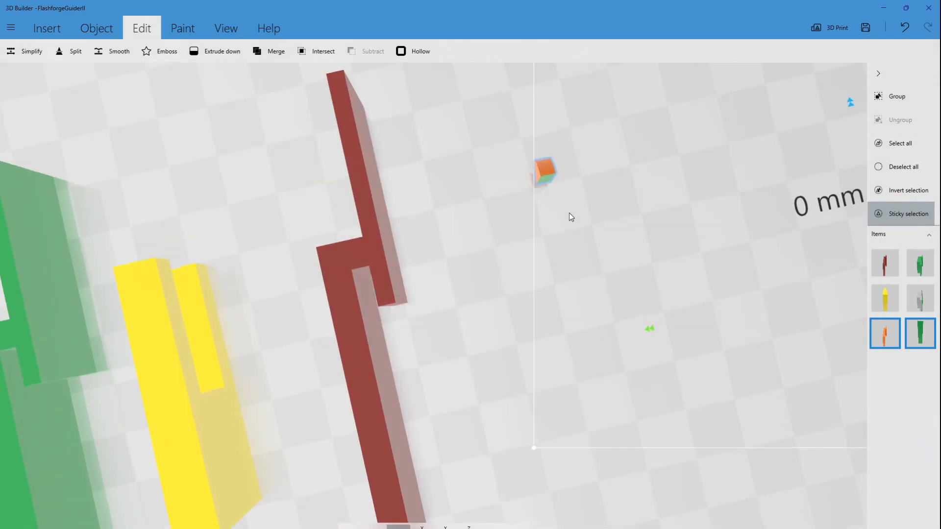
pyautogui.moveTo(377, 239); pyautogui.dragTo(428, 152)
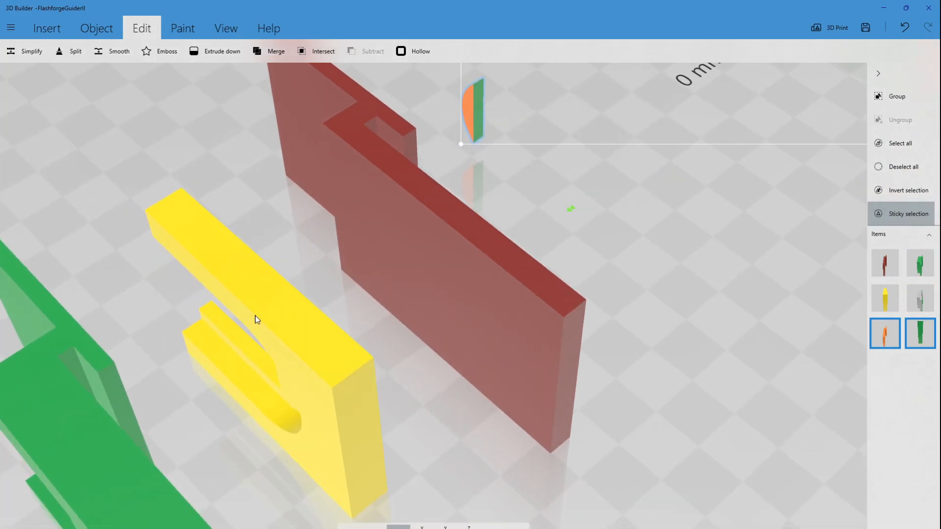
pyautogui.moveTo(256, 318); pyautogui.dragTo(295, 293)
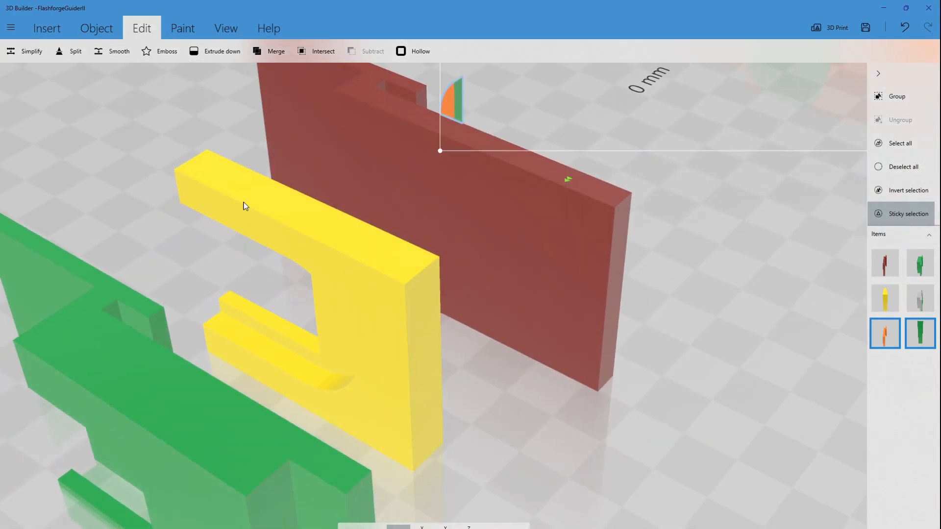
pyautogui.moveTo(371, 384); pyautogui.dragTo(525, 299)
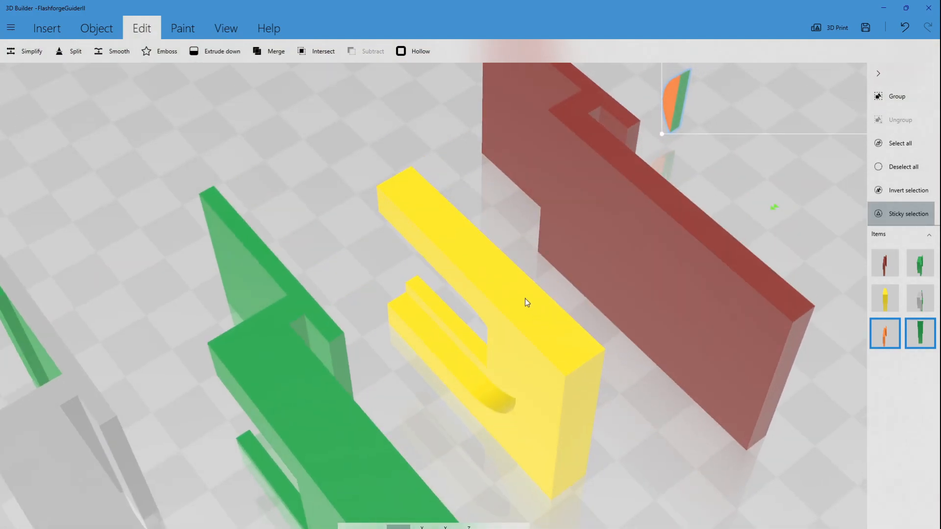
pyautogui.moveTo(419, 320); pyautogui.dragTo(287, 310)
# Try to mirror the yellow hook piece together with the selected orange and green remnants
pyautogui.click(291, 281)
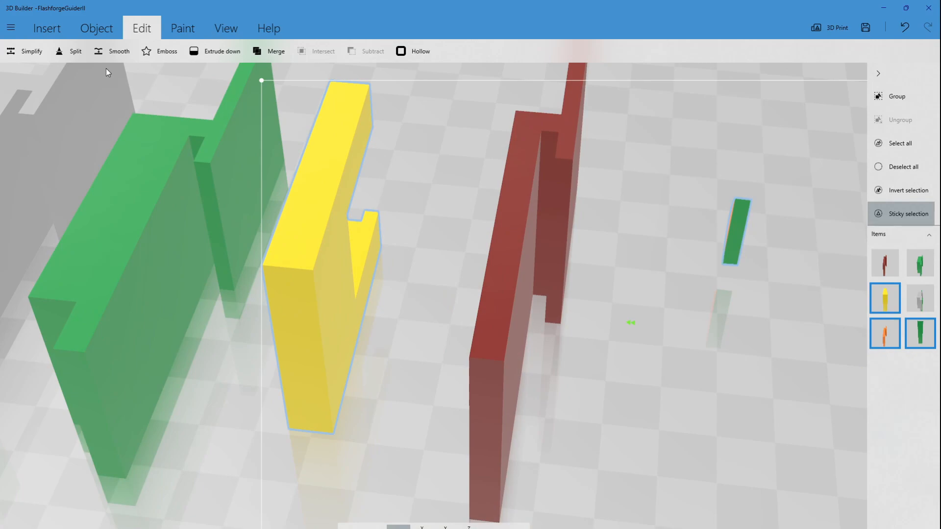
pyautogui.click(89, 38)
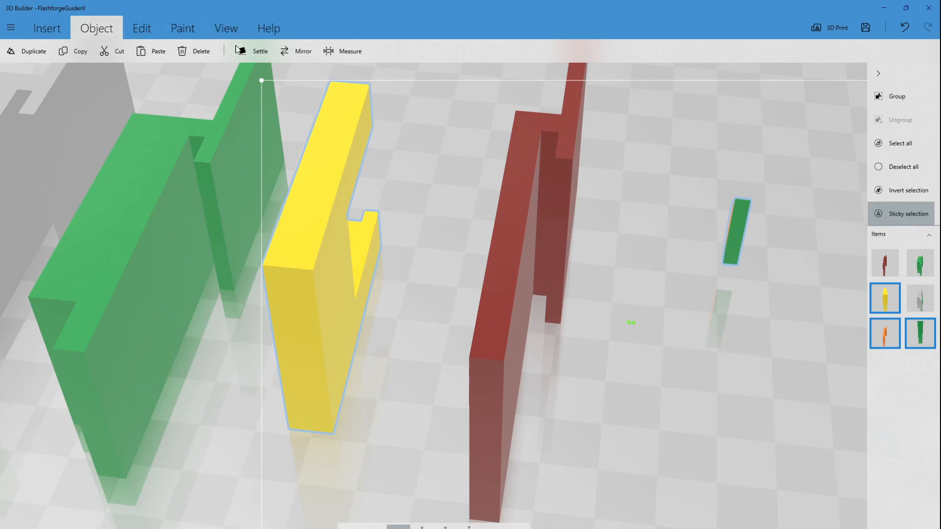
pyautogui.click(296, 53)
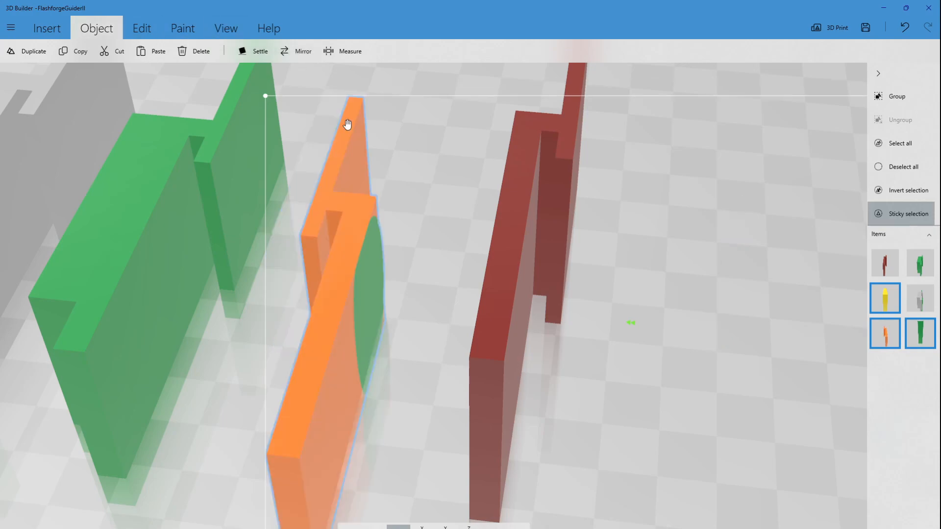
pyautogui.hotkey('ctrl', 'z')
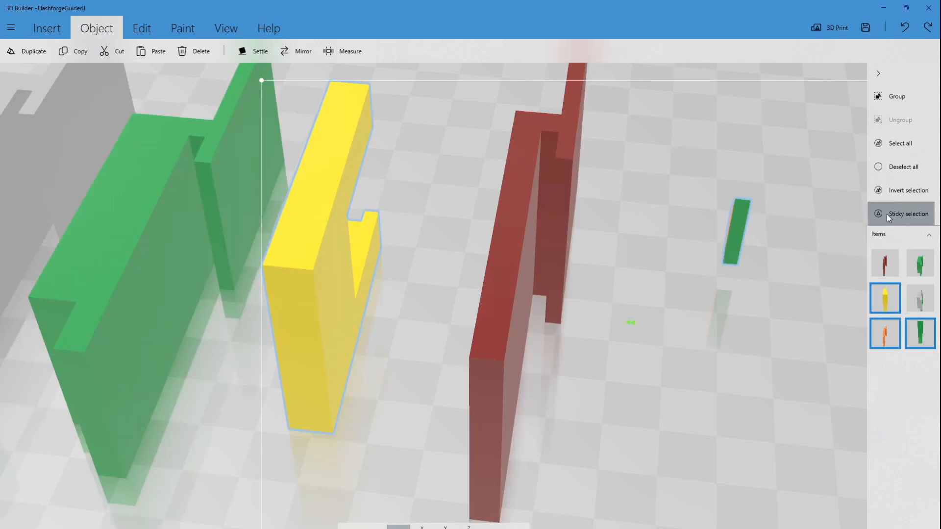
# Clear the selection, select only the yellow hook piece and mirror it
pyautogui.click(901, 167)
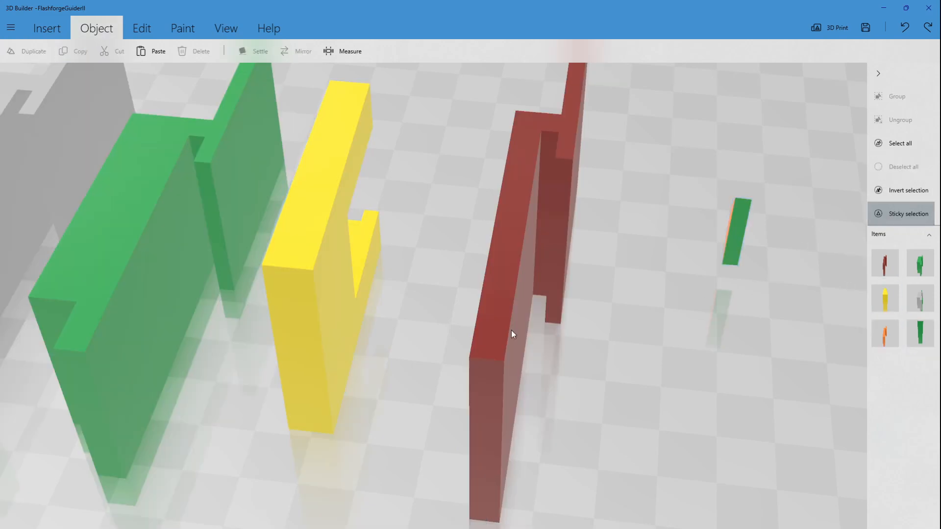
pyautogui.click(292, 267)
pyautogui.moveTo(739, 268); pyautogui.dragTo(786, 265)
pyautogui.scroll(-4, 788, 266)
pyautogui.scroll(-3, 789, 269)
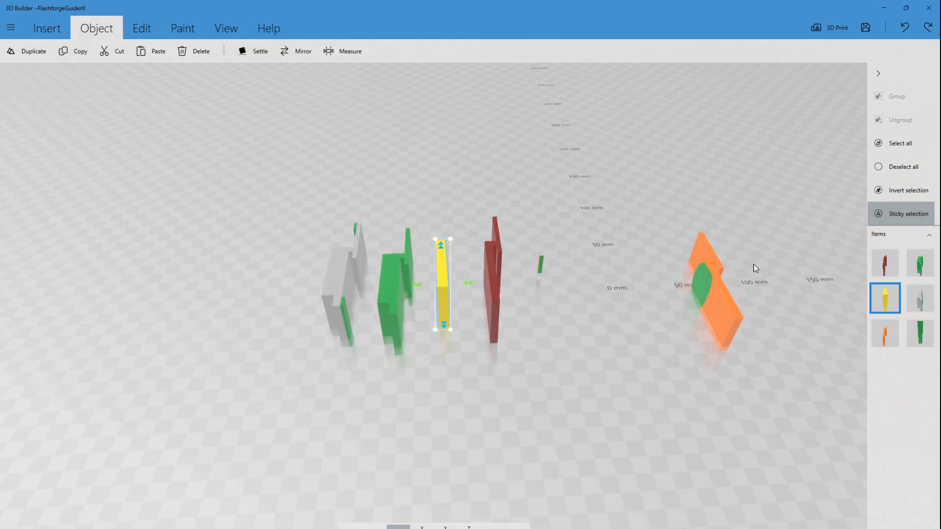
pyautogui.scroll(3, 538, 264)
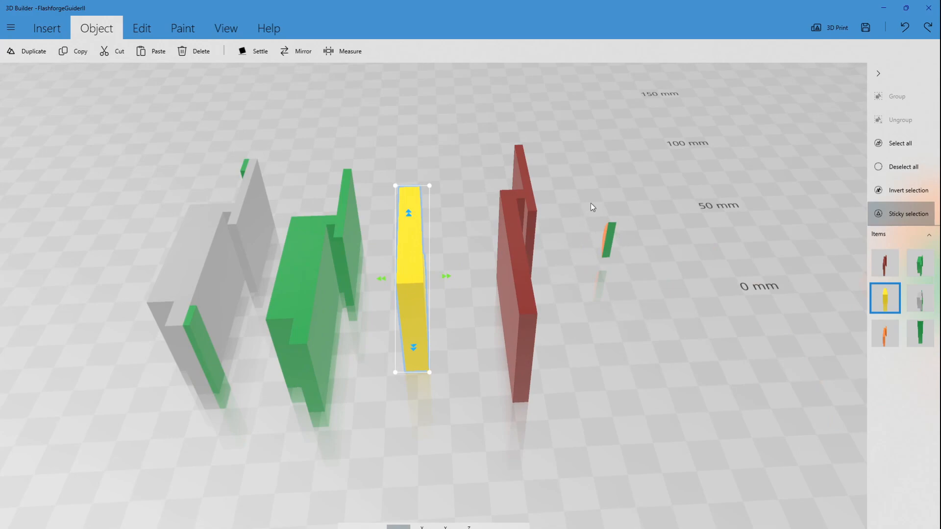
pyautogui.moveTo(768, 248); pyautogui.dragTo(668, 208)
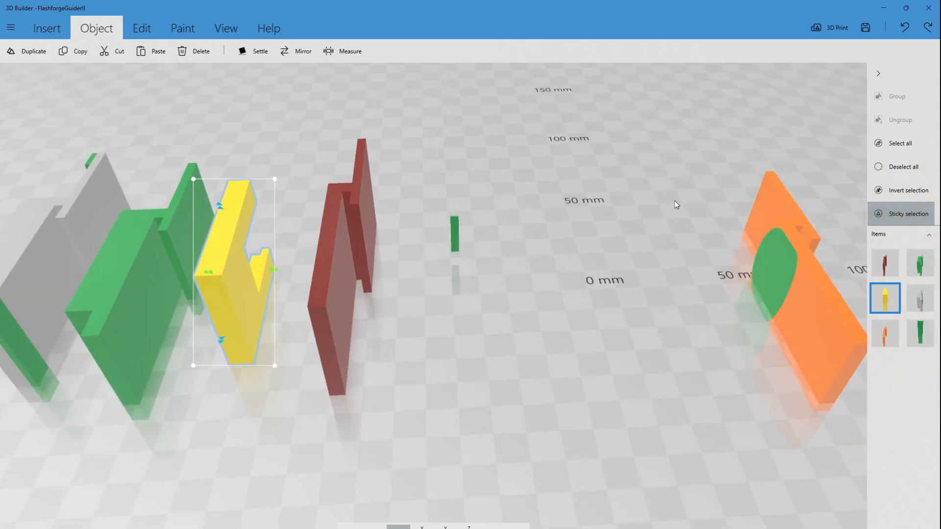
pyautogui.moveTo(776, 238); pyautogui.dragTo(459, 245)
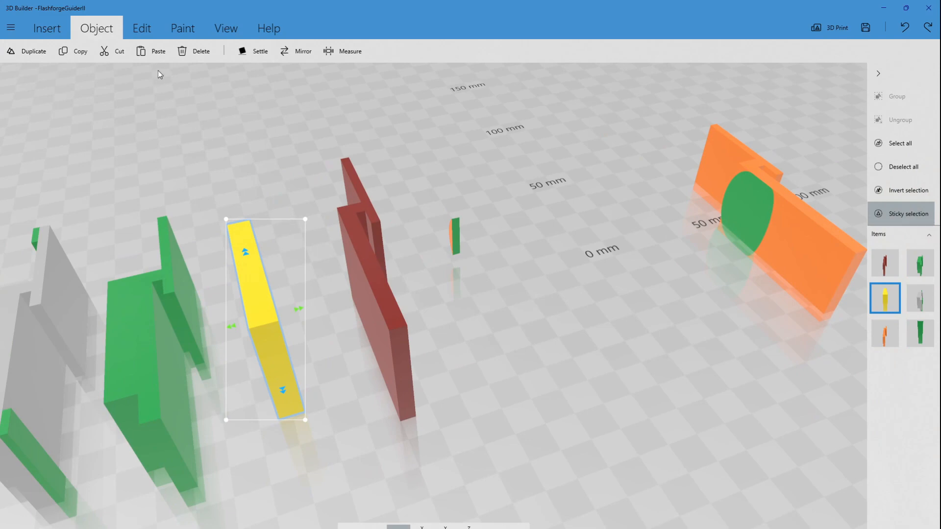
pyautogui.click(296, 51)
# Move the yellow hook piece across the bed to sit beside the dark red bracket
pyautogui.moveTo(446, 199); pyautogui.dragTo(340, 255)
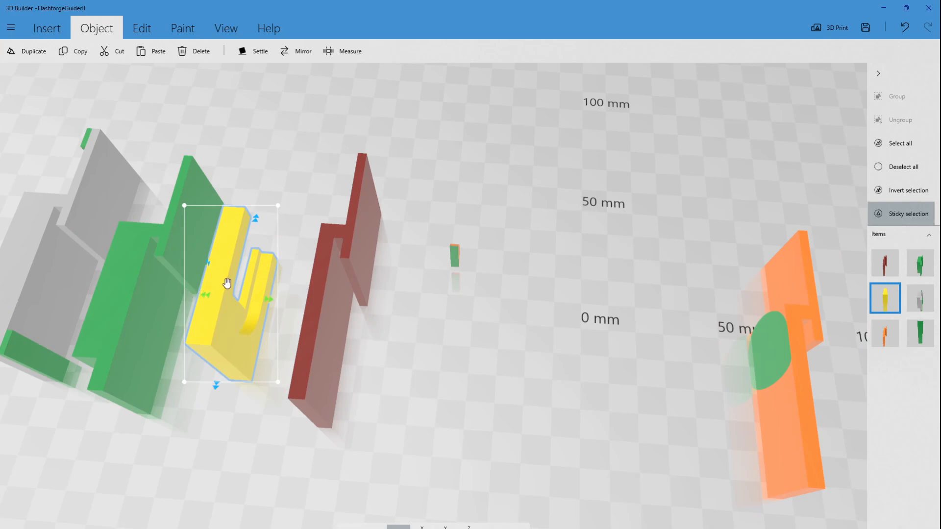
pyautogui.moveTo(237, 300)
pyautogui.mouseDown()
pyautogui.moveTo(195, 294)
pyautogui.moveTo(244, 299)
pyautogui.mouseUp()
pyautogui.moveTo(365, 326); pyautogui.dragTo(409, 336)
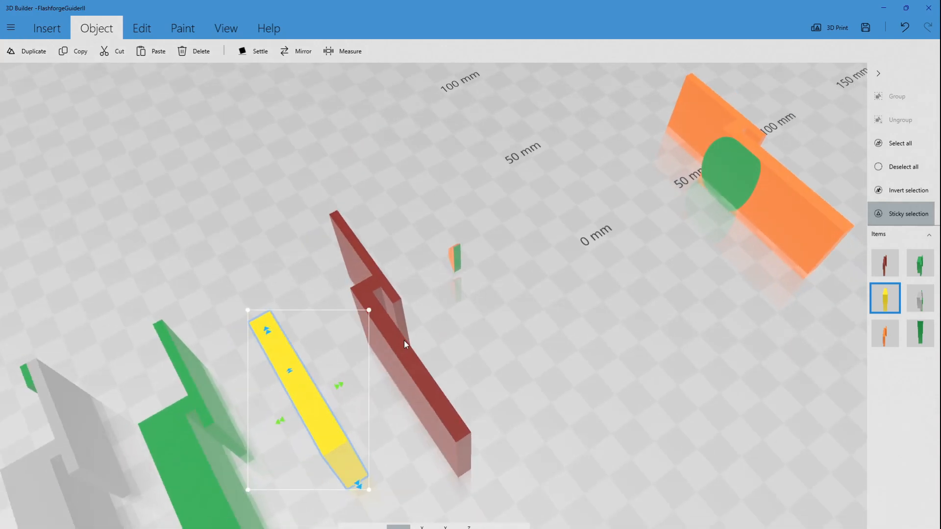
pyautogui.moveTo(315, 412); pyautogui.dragTo(398, 395)
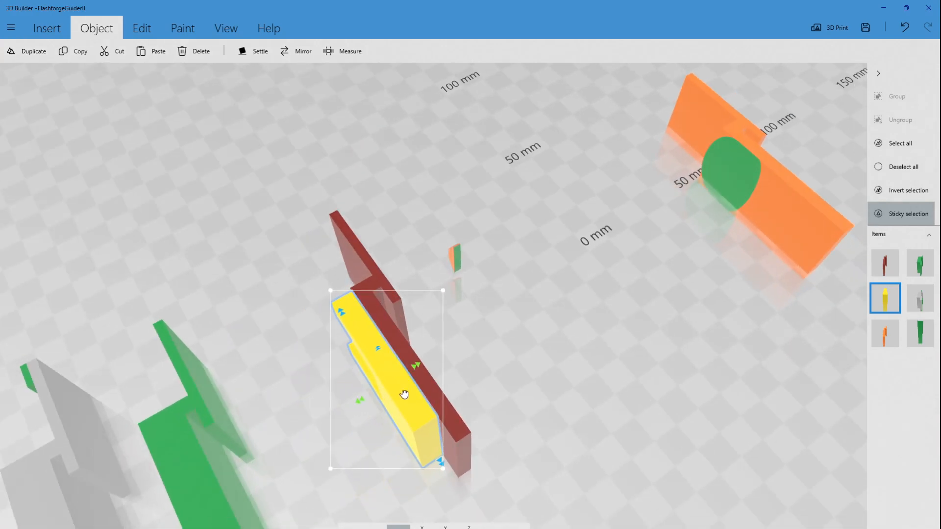
# Examine the yellow hook piece against the dark red bracket and compare them with the green and grey brackets from several angles
pyautogui.moveTo(443, 325); pyautogui.dragTo(443, 274)
pyautogui.moveTo(387, 410); pyautogui.dragTo(376, 282)
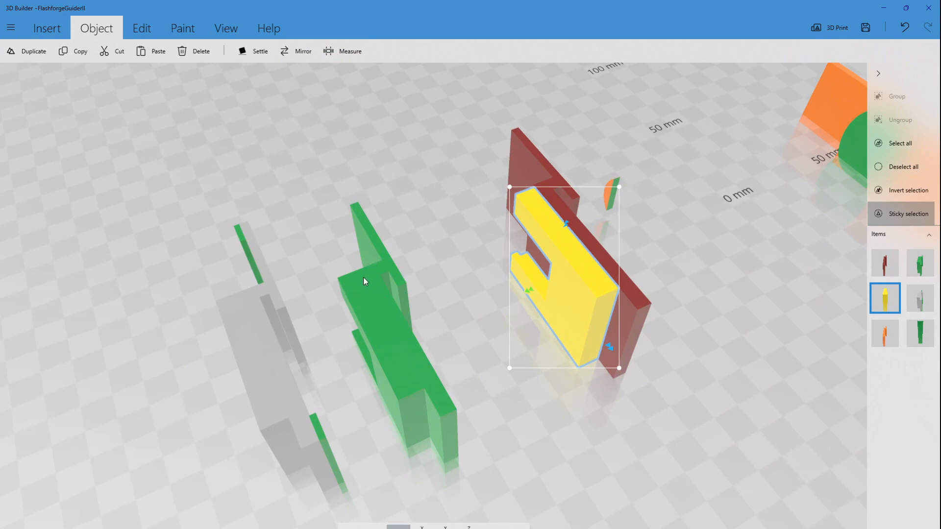
pyautogui.moveTo(454, 332); pyautogui.dragTo(892, 320)
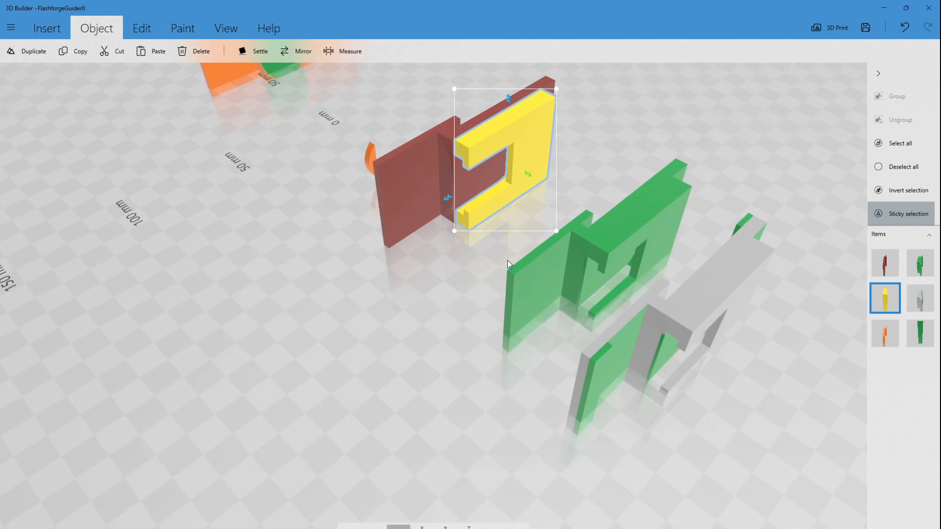
pyautogui.moveTo(621, 212); pyautogui.dragTo(121, 180)
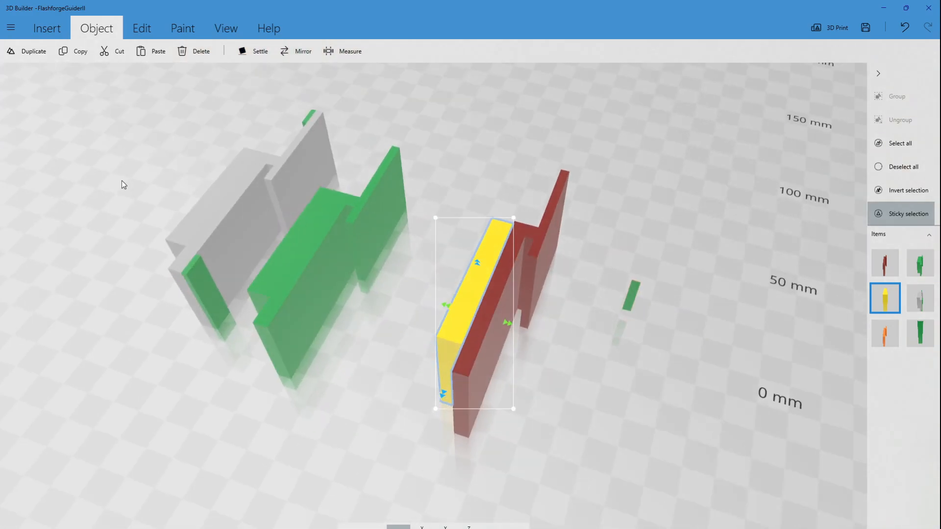
pyautogui.moveTo(294, 247); pyautogui.dragTo(459, 239)
pyautogui.moveTo(377, 294); pyautogui.dragTo(367, 391)
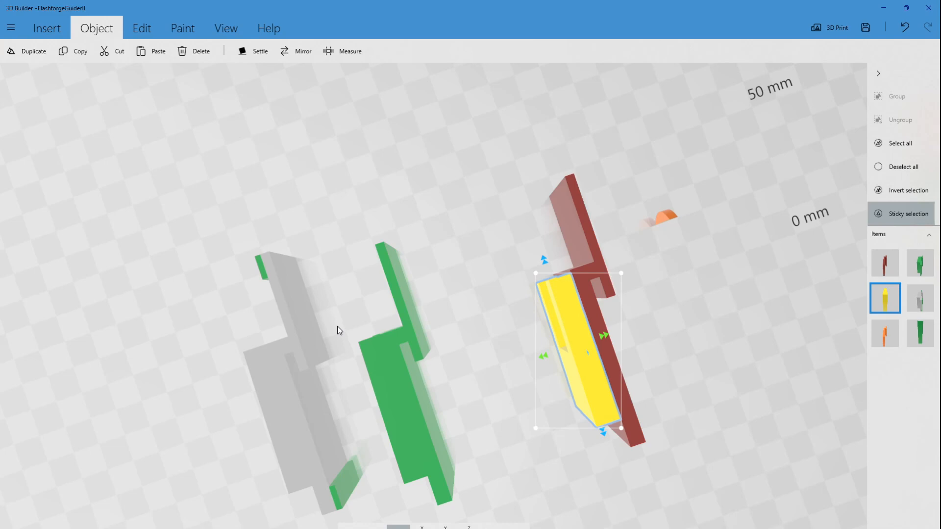
pyautogui.moveTo(335, 315); pyautogui.dragTo(351, 287)
pyautogui.moveTo(353, 362); pyautogui.dragTo(234, 365)
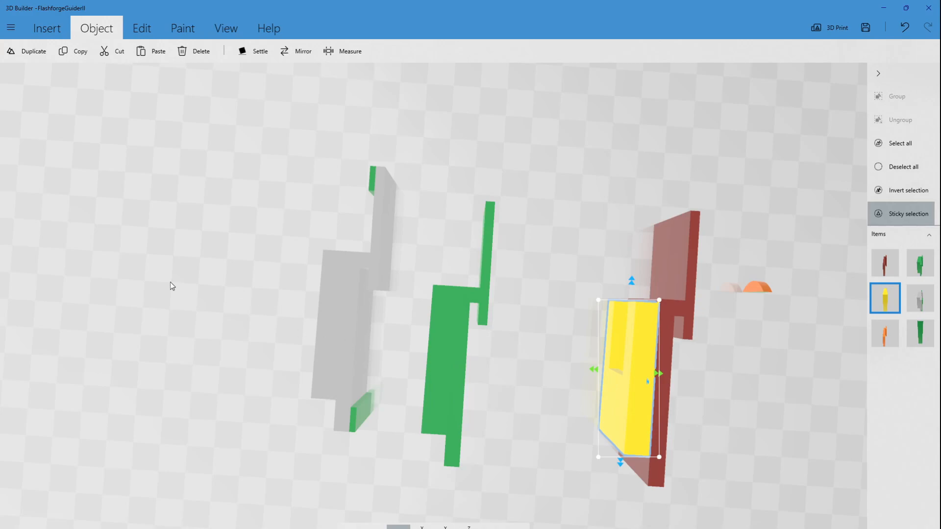
pyautogui.moveTo(277, 354); pyautogui.dragTo(328, 319)
pyautogui.moveTo(401, 315); pyautogui.dragTo(522, 324)
# Select only the green bracket piece and shift it slightly across the bed beside the grey bracket
pyautogui.click(487, 205)
pyautogui.click(886, 304)
pyautogui.moveTo(682, 301); pyautogui.dragTo(447, 256)
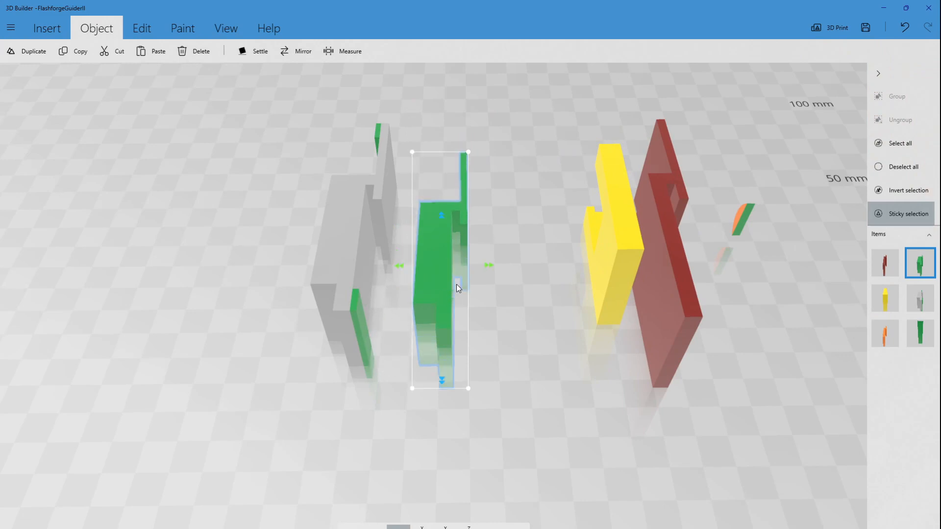
pyautogui.moveTo(445, 270); pyautogui.dragTo(439, 218)
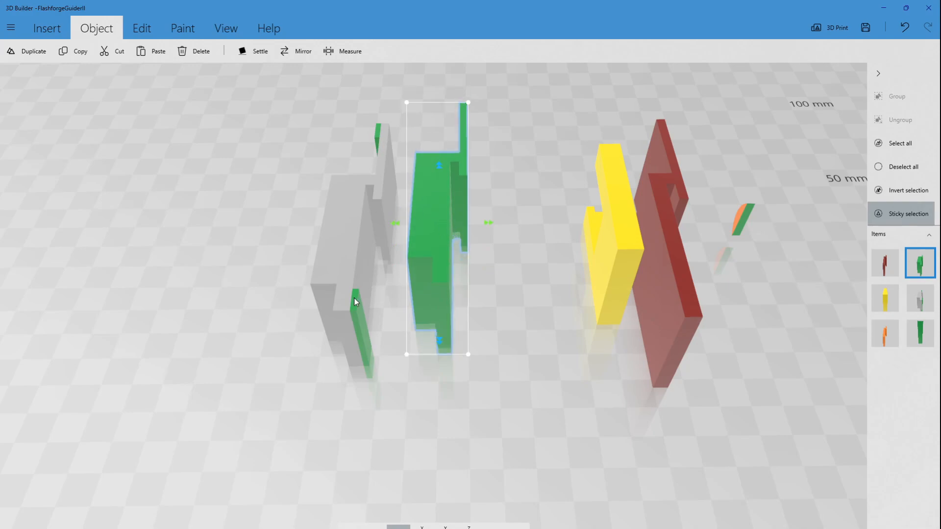
pyautogui.moveTo(218, 200); pyautogui.dragTo(563, 54)
pyautogui.moveTo(498, 164); pyautogui.dragTo(582, 155)
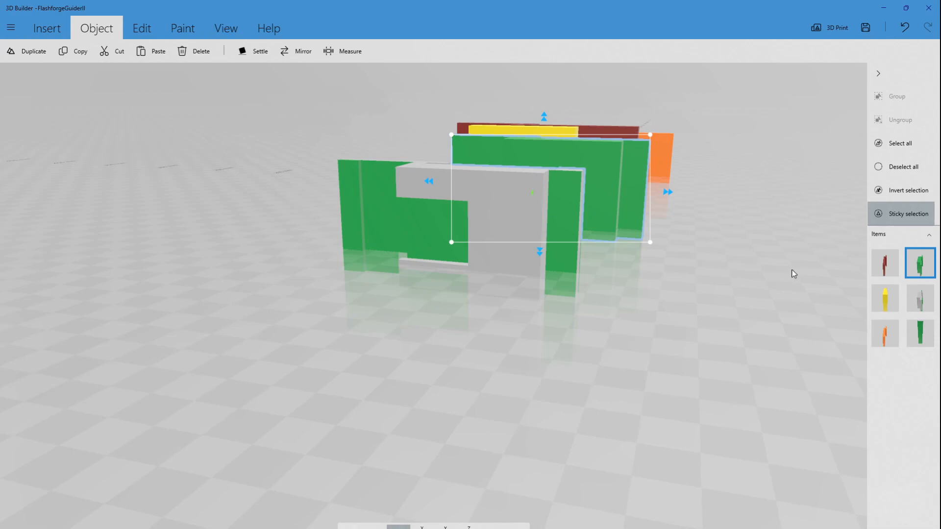
# Switch to Simplify3D and examine the FFG2_FillerBracketV2 model up close from several angles
pyautogui.click(489, 268)
pyautogui.moveTo(533, 307); pyautogui.dragTo(380, 346)
pyautogui.moveTo(465, 342); pyautogui.dragTo(438, 331)
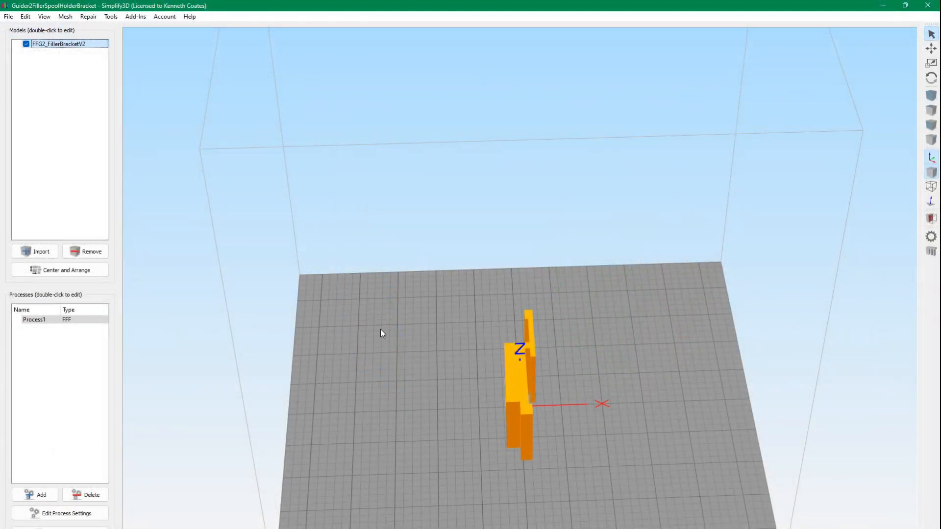
pyautogui.moveTo(380, 328); pyautogui.dragTo(396, 375)
pyautogui.moveTo(498, 359); pyautogui.dragTo(437, 371)
pyautogui.scroll(5, 436, 371)
pyautogui.scroll(-3, 436, 371)
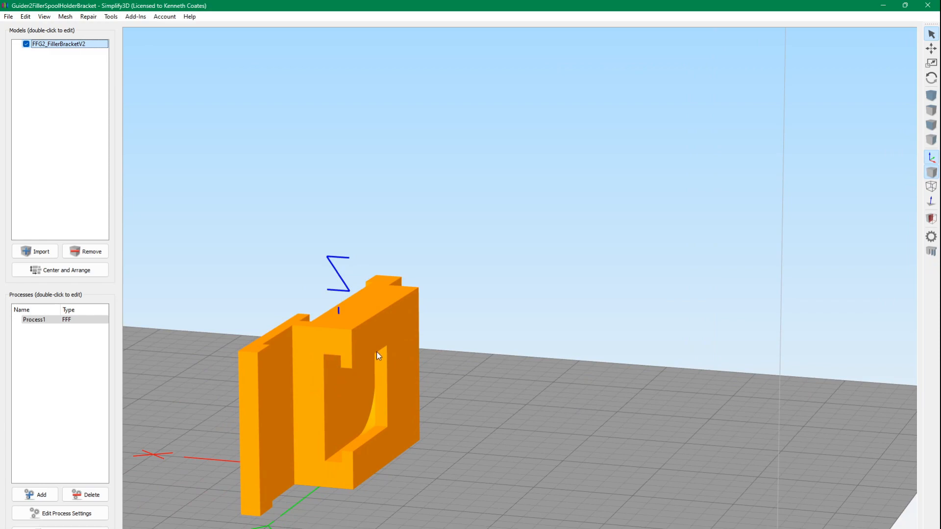
# Close the Process1 settings without changes and check the installed Simplify3D version in the program information
pyautogui.doubleClick(43, 320)
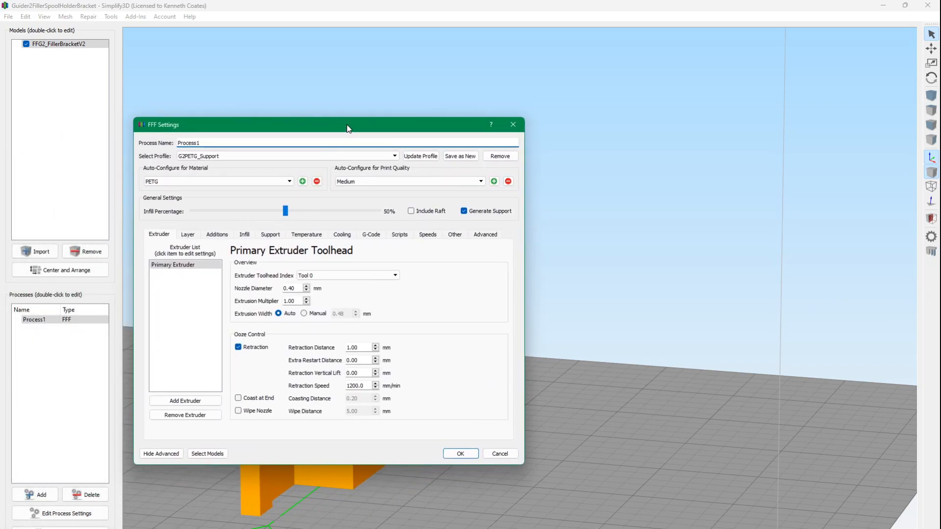
pyautogui.click(500, 454)
pyautogui.click(190, 17)
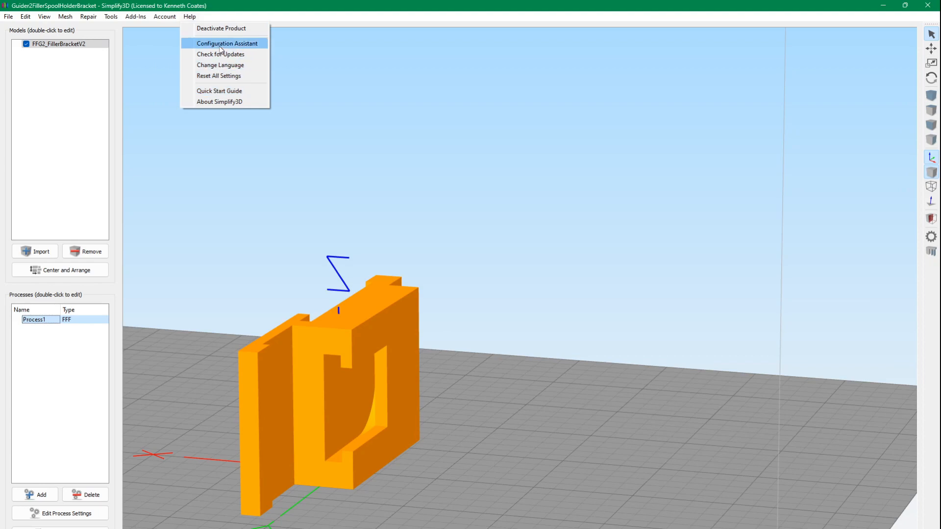
pyautogui.click(220, 101)
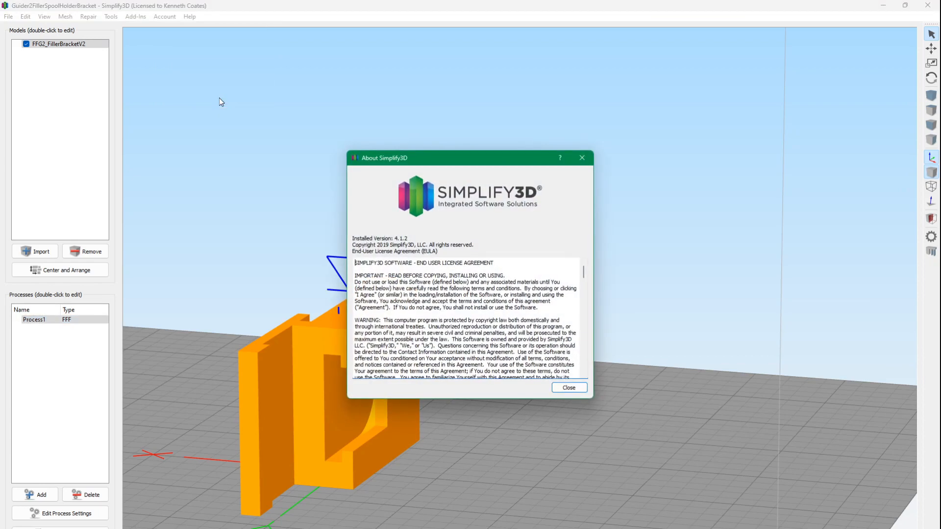
pyautogui.click(580, 157)
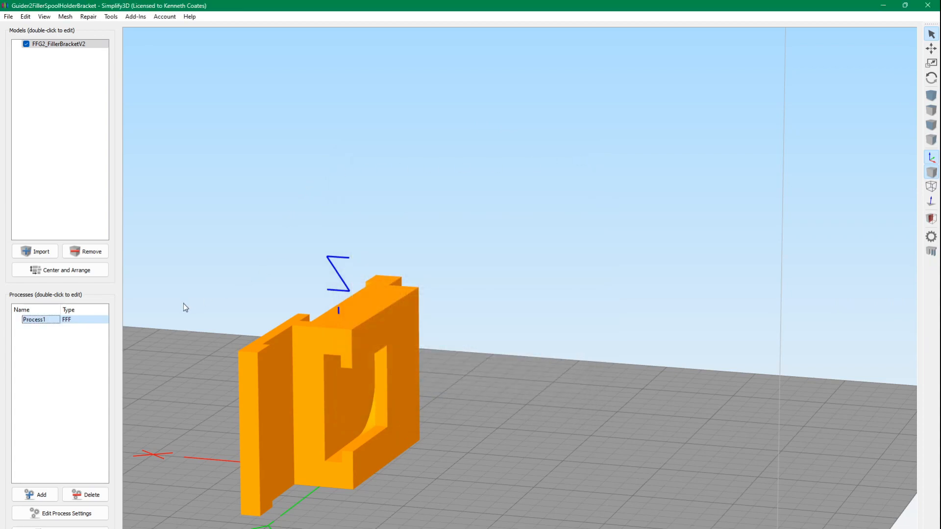
# Open the Process1 print settings and review the primary extruder's nozzle diameter and extrusion multiplier
pyautogui.doubleClick(79, 323)
pyautogui.moveTo(257, 128); pyautogui.dragTo(286, 154)
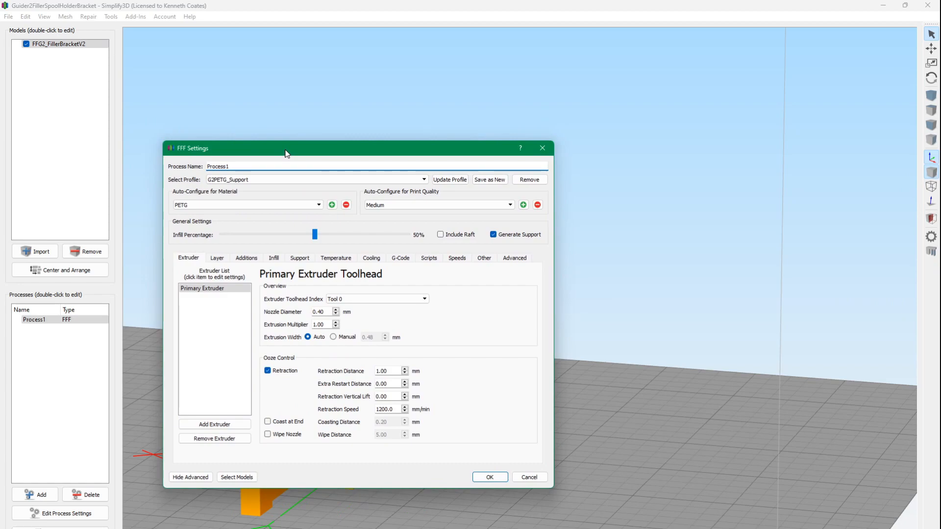
pyautogui.moveTo(286, 153); pyautogui.dragTo(269, 188)
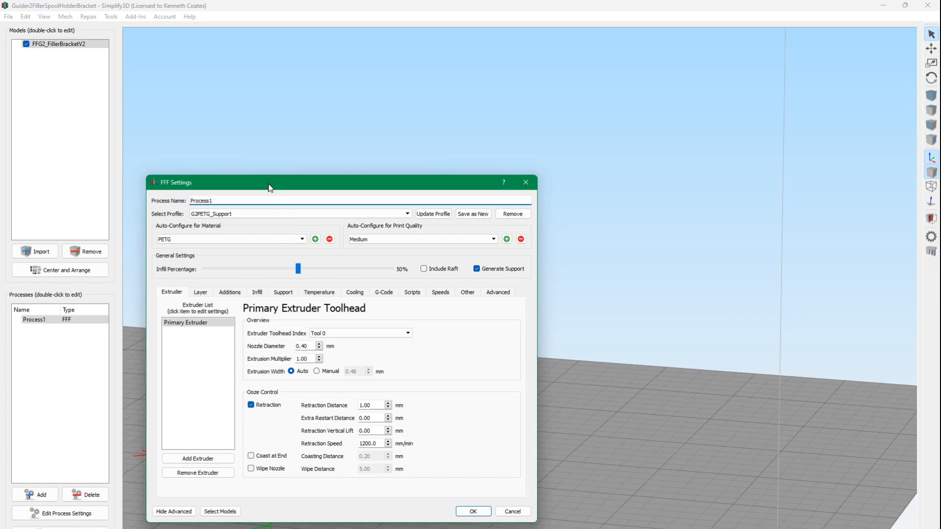
pyautogui.moveTo(268, 188); pyautogui.dragTo(252, 90)
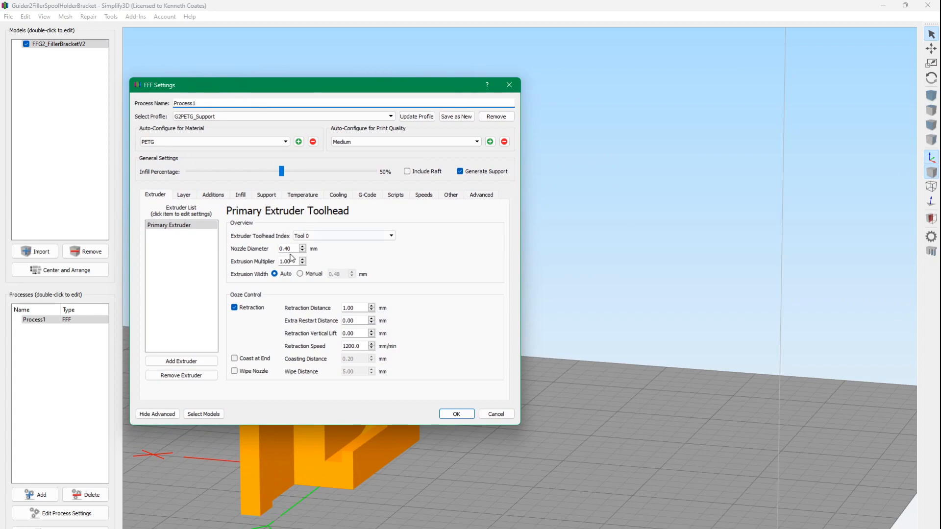
pyautogui.moveTo(291, 261); pyautogui.dragTo(277, 262)
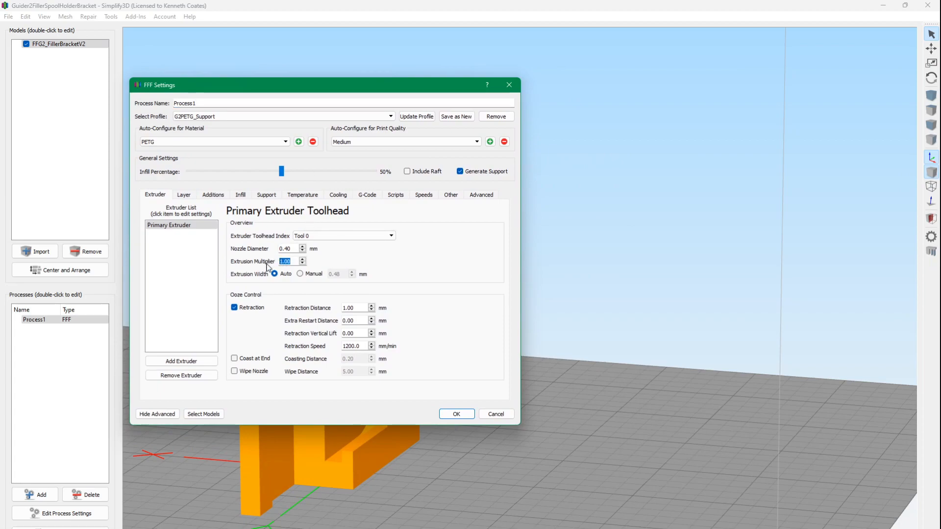
pyautogui.click(330, 251)
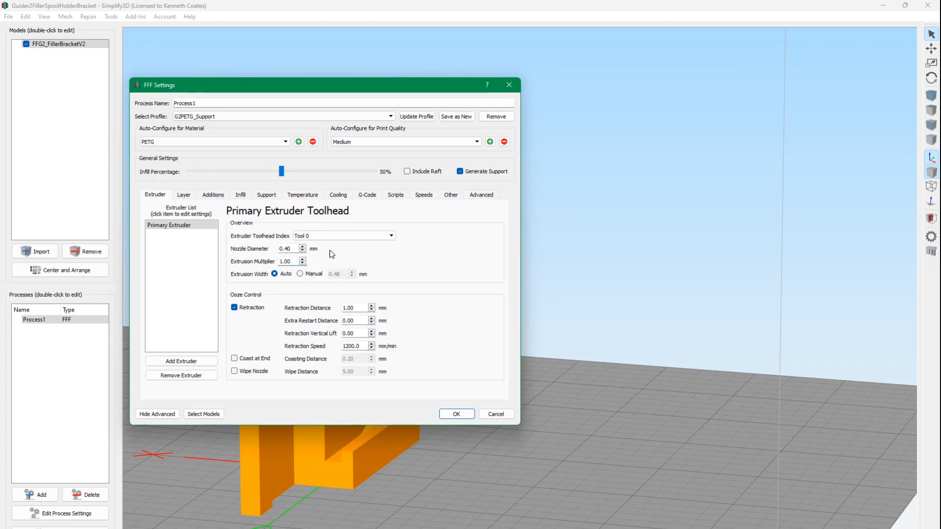
# Review the layer, additions, infill and support settings of the G2PETG_Support profile
pyautogui.click(184, 197)
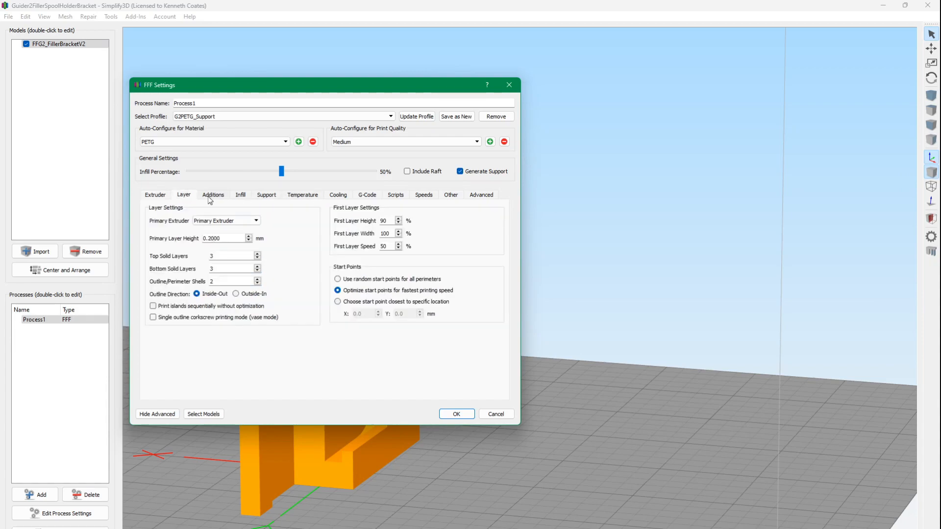
pyautogui.click(241, 196)
pyautogui.click(267, 196)
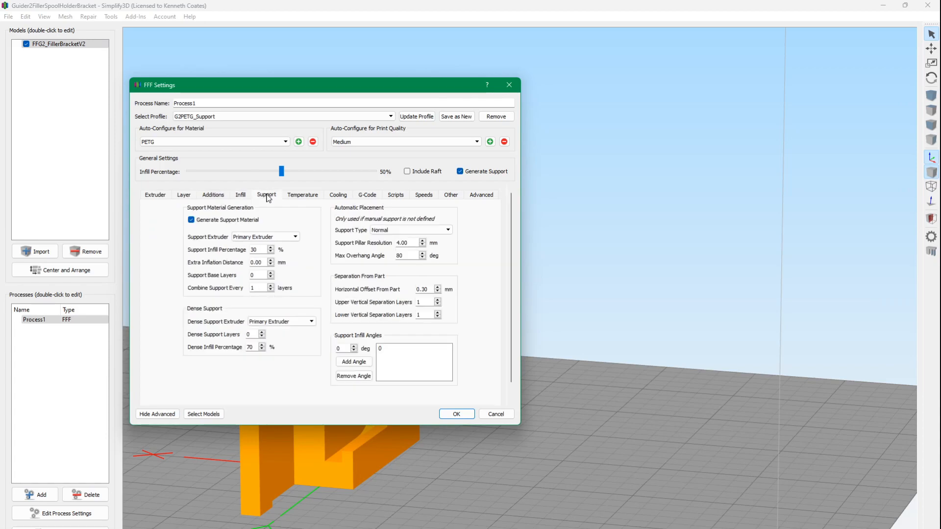
pyautogui.click(243, 198)
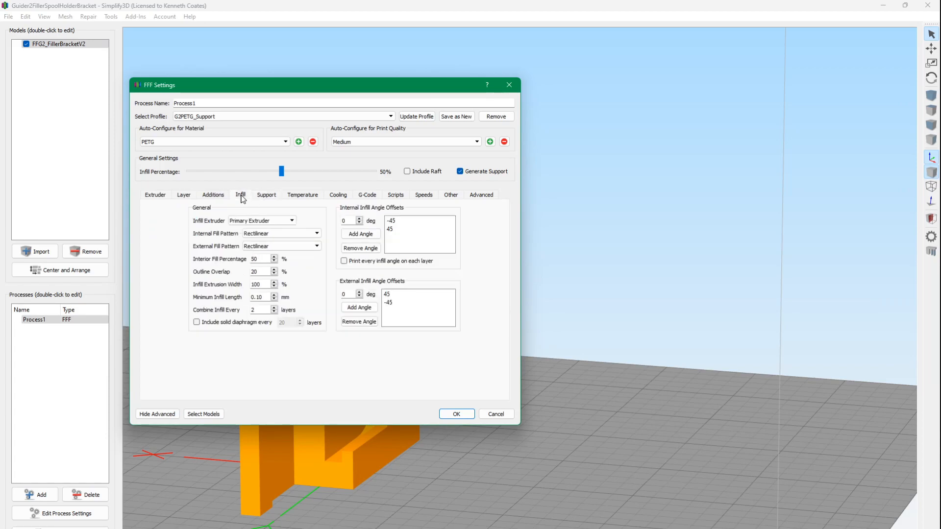
pyautogui.click(211, 198)
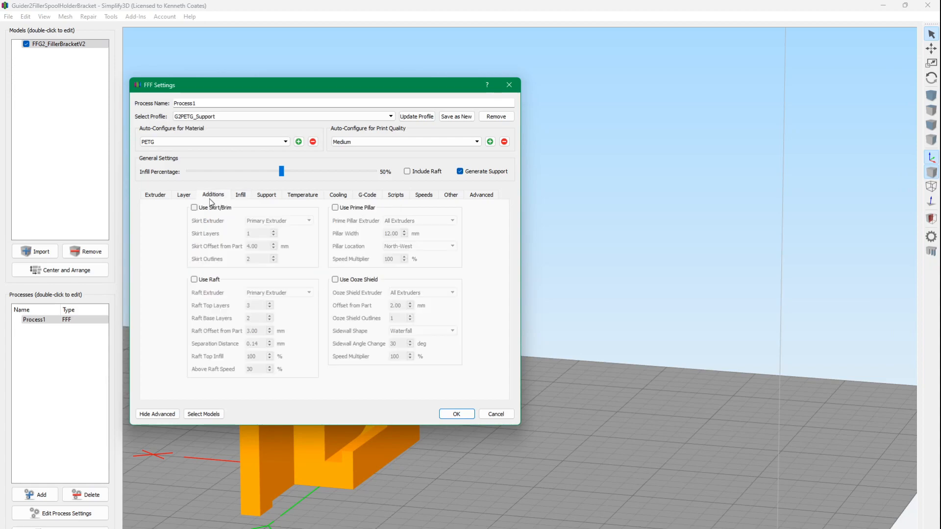
pyautogui.click(242, 198)
pyautogui.click(261, 197)
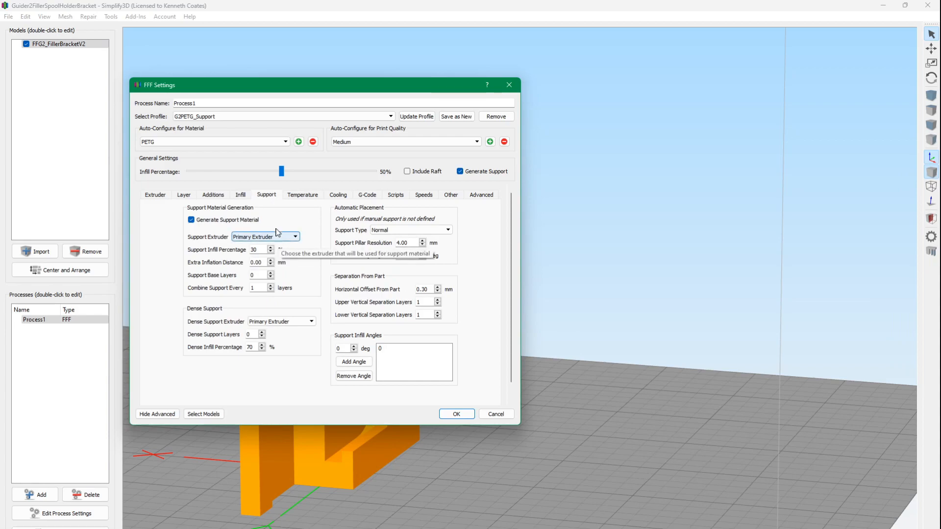
# Review the temperature setpoints of the heated build platform and the primary extruder
pyautogui.click(302, 196)
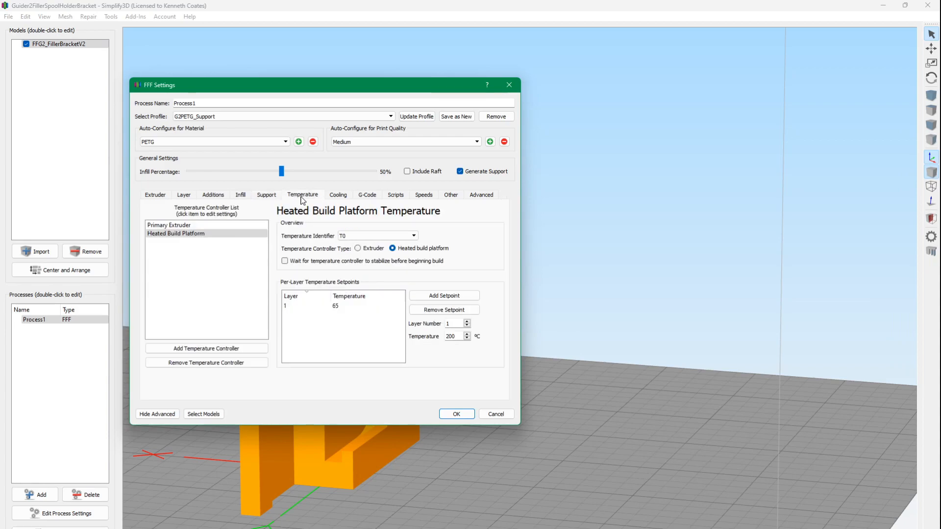
pyautogui.click(335, 307)
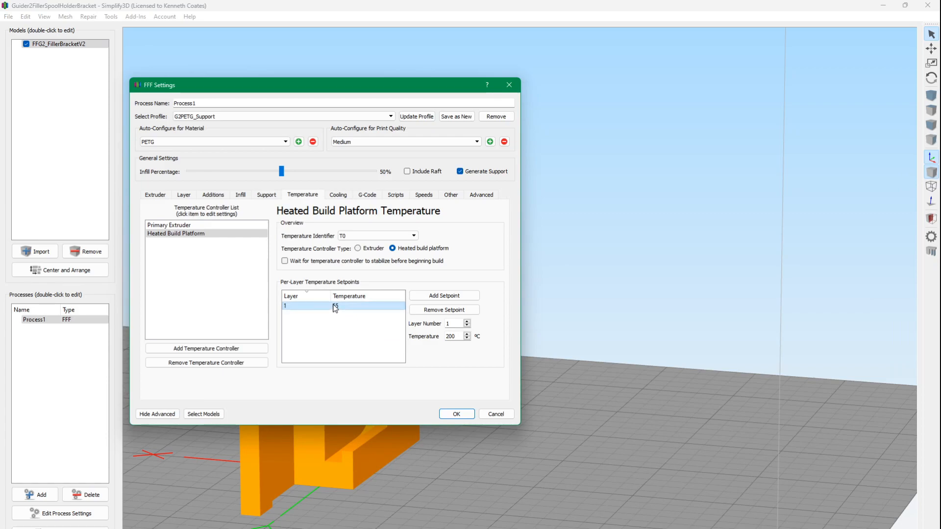
pyautogui.click(204, 227)
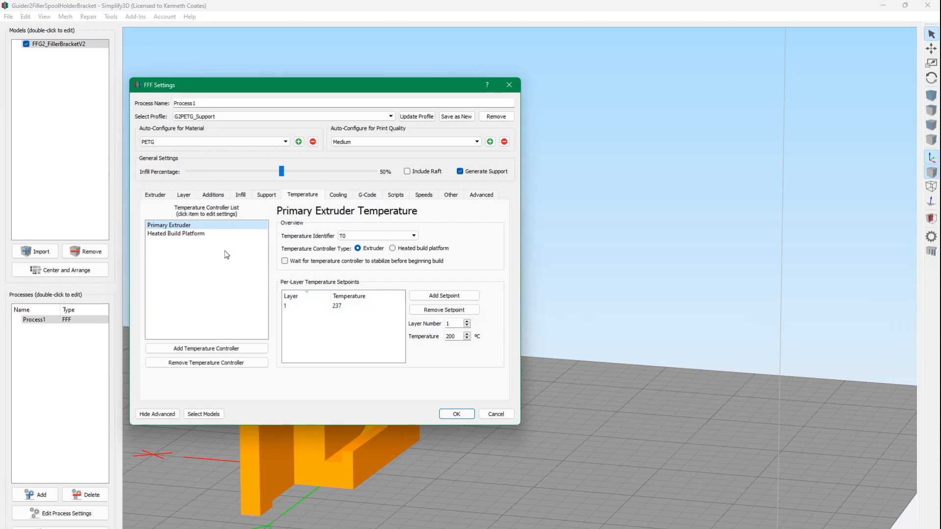
# Review the cooling settings, examining the fan speed defined for each layer
pyautogui.click(338, 195)
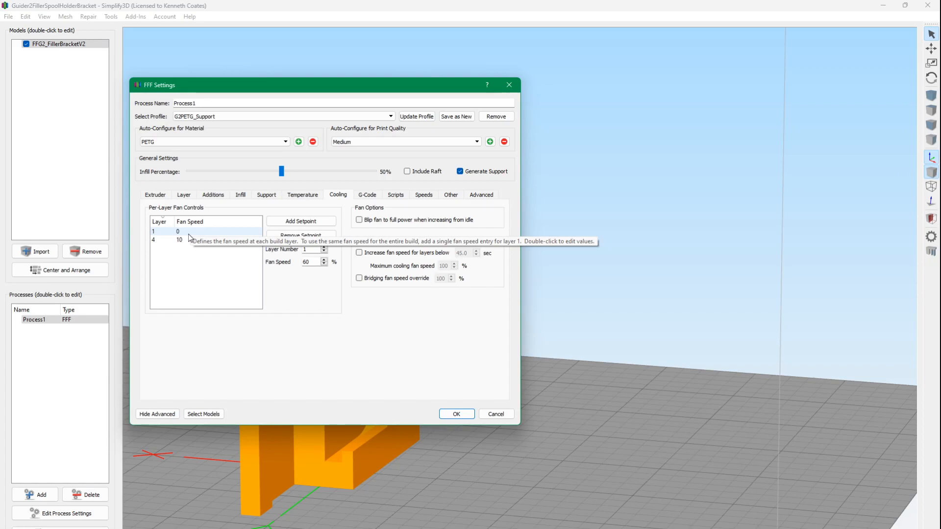
pyautogui.moveTo(232, 88); pyautogui.dragTo(279, 86)
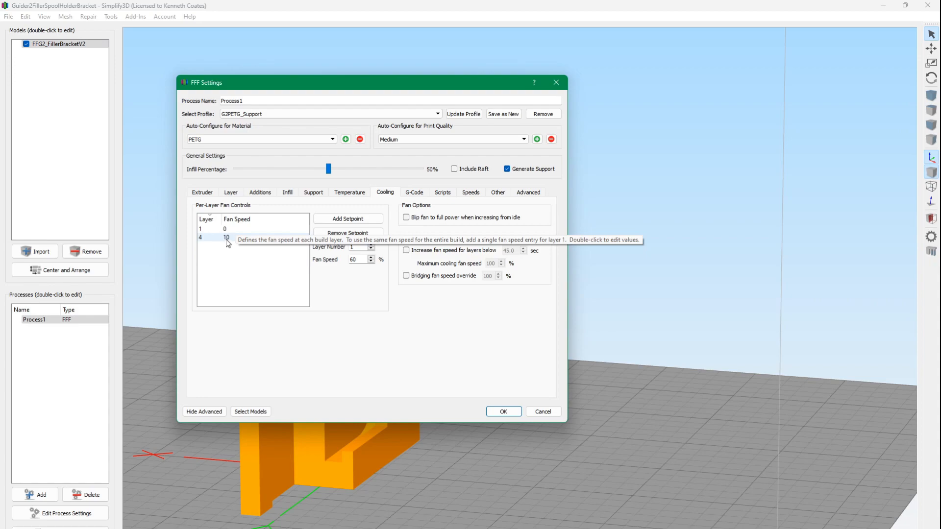
pyautogui.moveTo(311, 85)
pyautogui.mouseDown()
pyautogui.moveTo(492, 93)
pyautogui.moveTo(311, 93)
pyautogui.mouseUp()
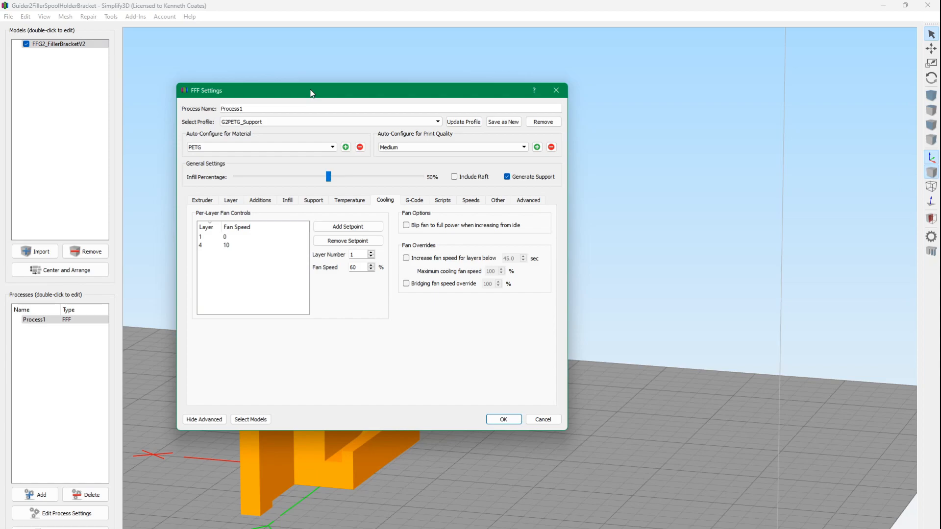
pyautogui.moveTo(311, 93); pyautogui.dragTo(281, 98)
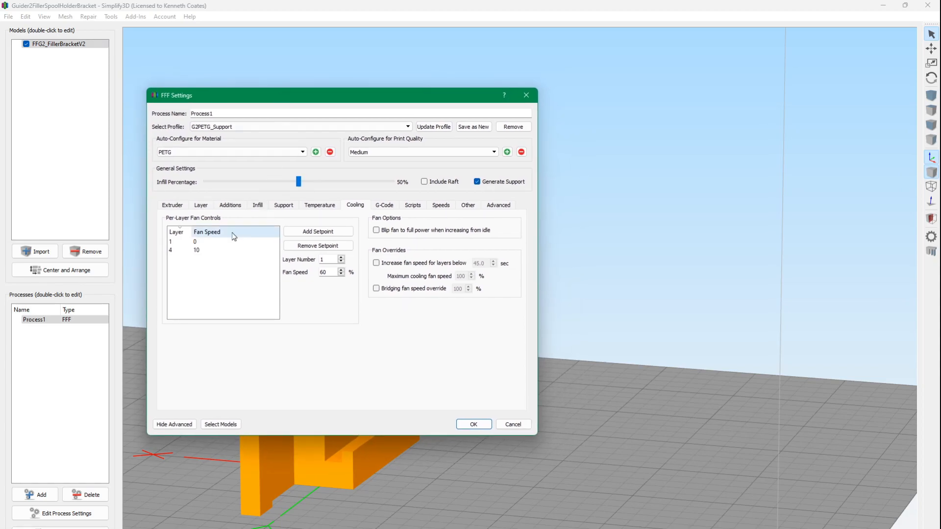
# Review the default printing and X/Y axis movement speeds, and close the process settings without saving changes
pyautogui.click(439, 206)
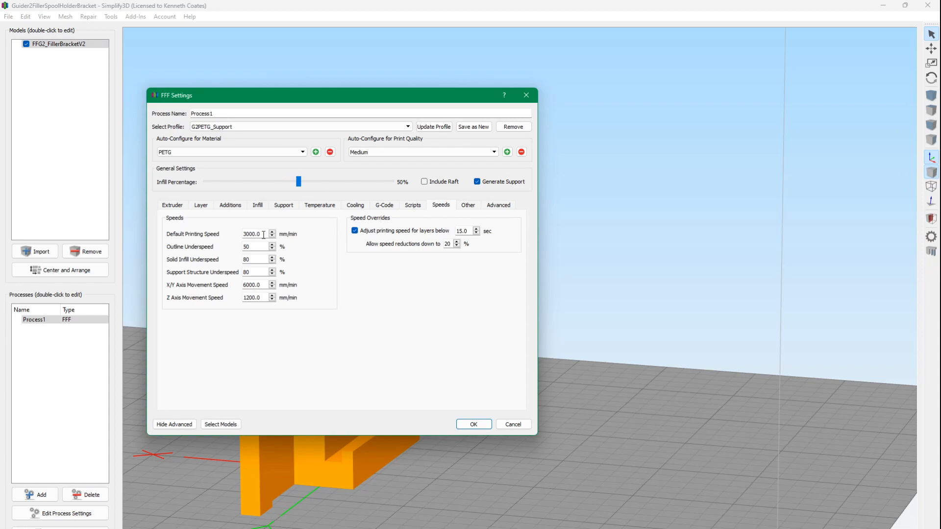
pyautogui.doubleClick(262, 234)
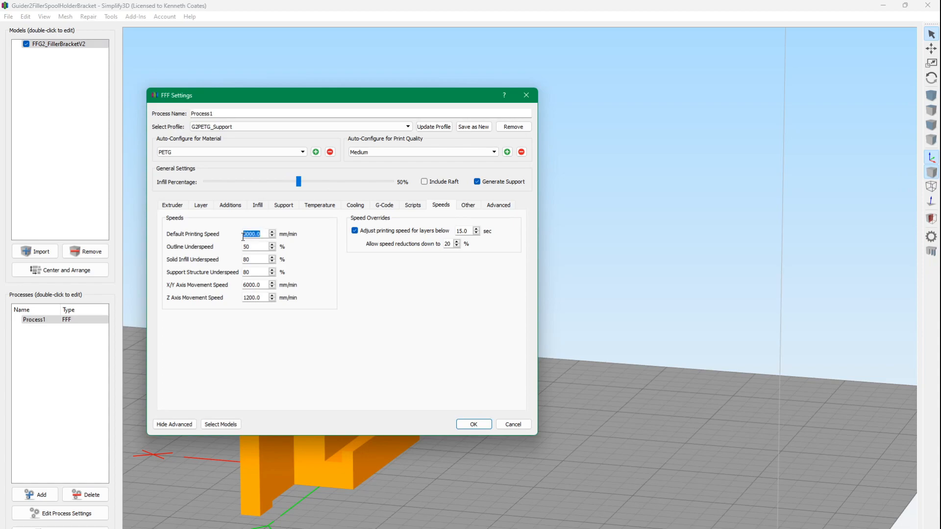
pyautogui.doubleClick(263, 285)
pyautogui.click(304, 279)
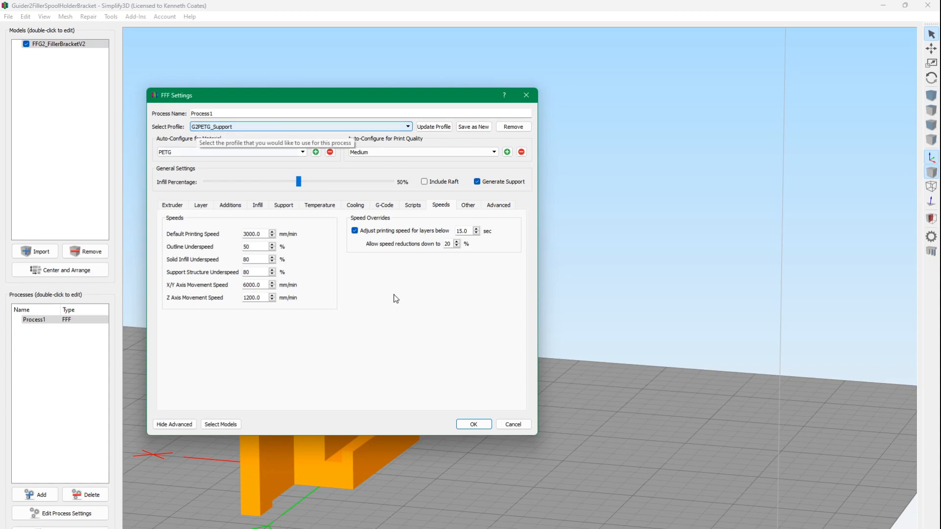
pyautogui.click(512, 424)
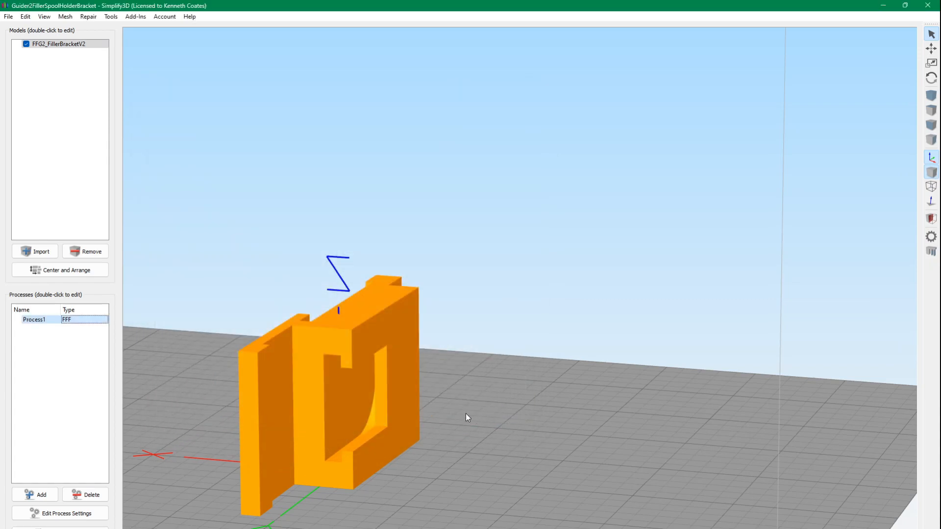
# Slice the filler bracket and inspect the support material inside its opening in the toolpath preview
pyautogui.moveTo(454, 410); pyautogui.dragTo(335, 442)
pyautogui.click(60, 528)
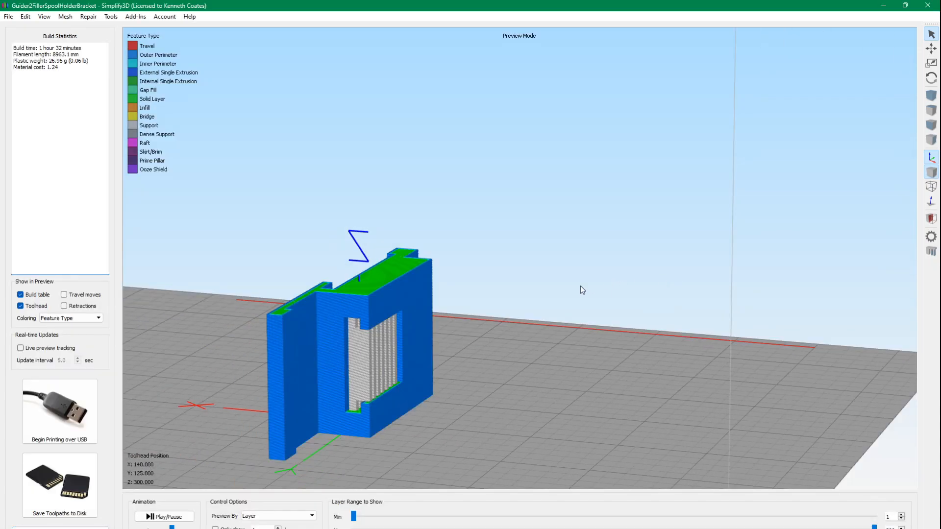
pyautogui.moveTo(580, 287); pyautogui.dragTo(513, 261)
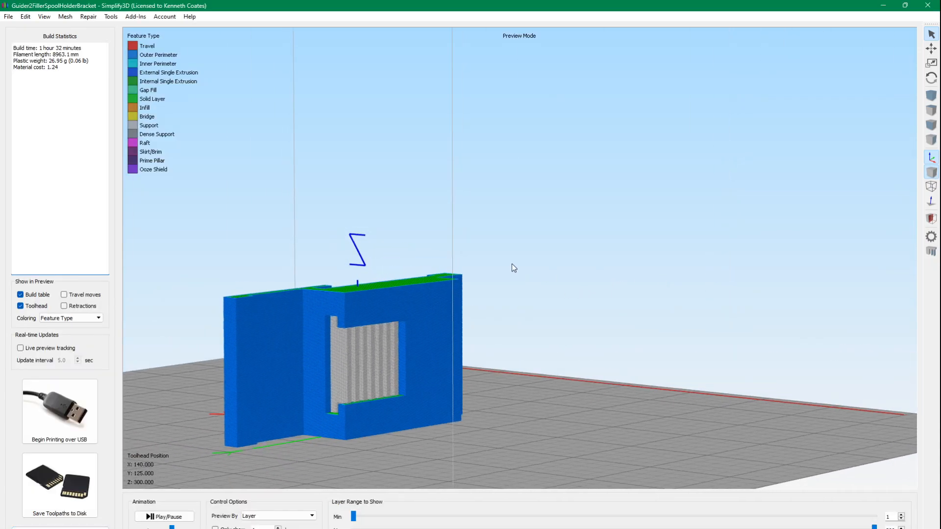
pyautogui.moveTo(370, 362); pyautogui.dragTo(367, 416)
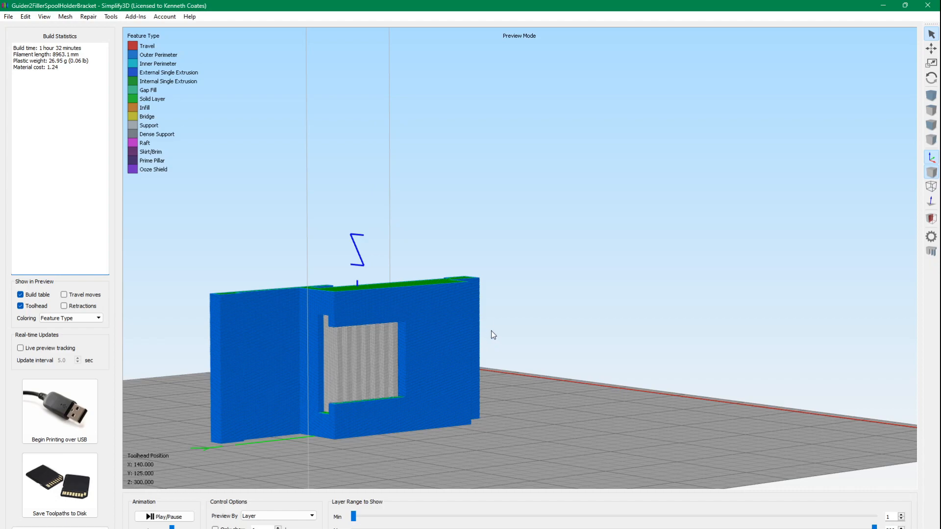
pyautogui.moveTo(491, 330); pyautogui.dragTo(513, 299)
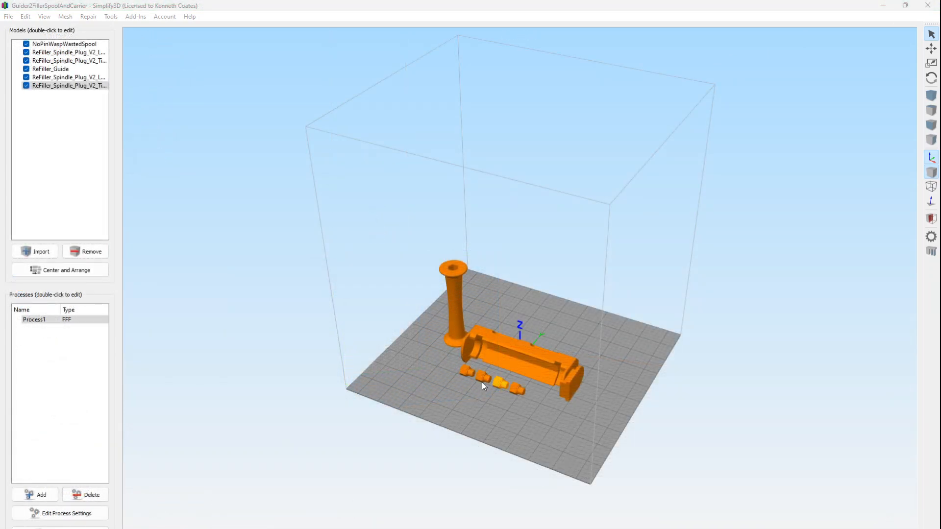
# Examine the spool, the refiller guide and the four spindle plugs laid out on the build plate
pyautogui.scroll(5, 481, 382)
pyautogui.moveTo(488, 381); pyautogui.dragTo(426, 242, button='right')
pyautogui.moveTo(499, 347); pyautogui.dragTo(453, 269)
pyautogui.moveTo(460, 312); pyautogui.dragTo(492, 351, button='right')
pyautogui.moveTo(492, 351); pyautogui.dragTo(622, 372)
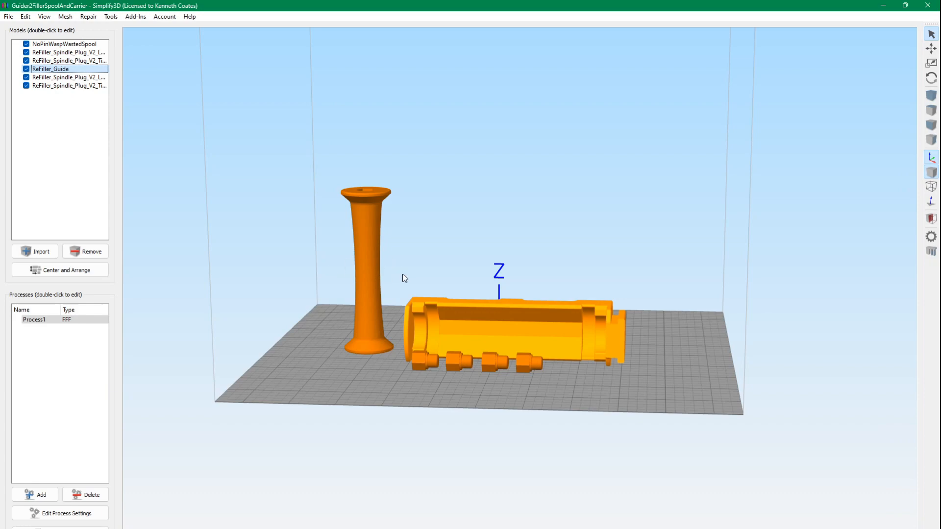
pyautogui.moveTo(548, 370); pyautogui.dragTo(520, 384)
pyautogui.moveTo(443, 340); pyautogui.dragTo(438, 360)
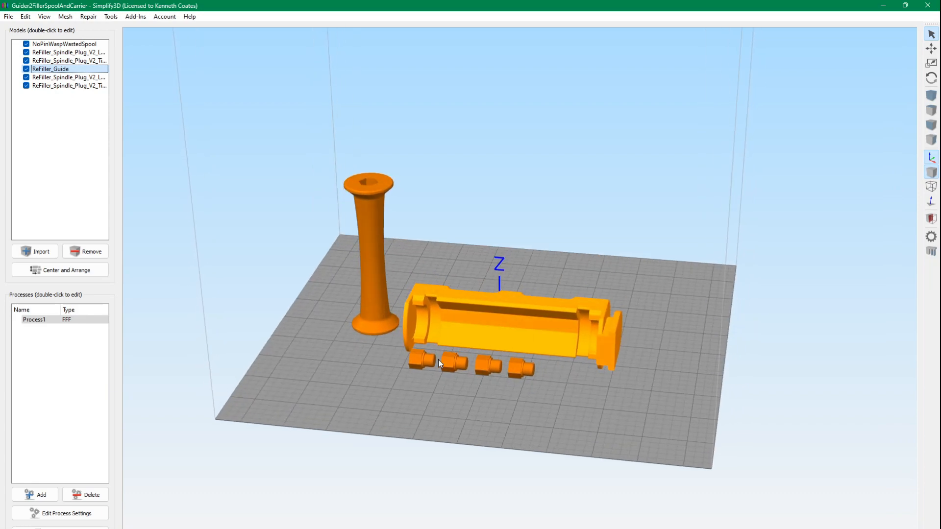
pyautogui.moveTo(425, 316); pyautogui.dragTo(474, 382)
pyautogui.scroll(4, 474, 381)
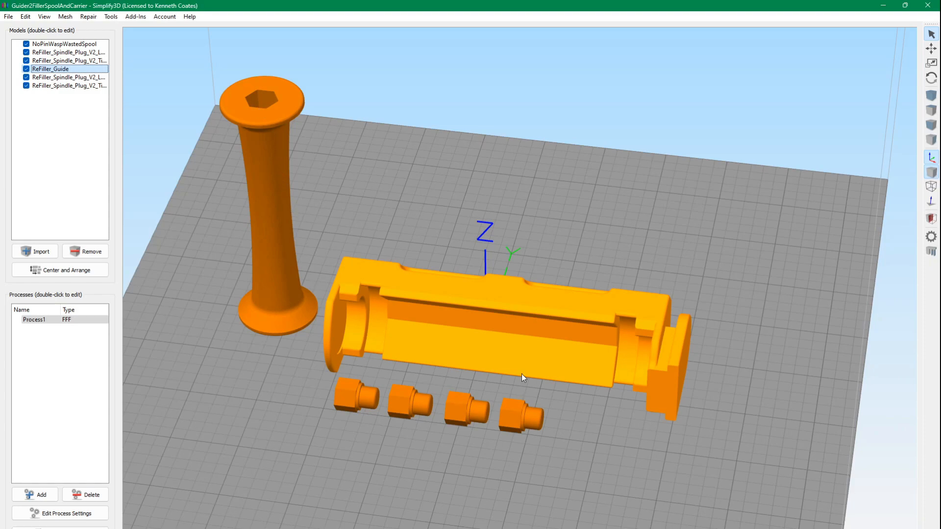
pyautogui.moveTo(522, 374); pyautogui.dragTo(512, 339)
pyautogui.moveTo(594, 340); pyautogui.dragTo(577, 355)
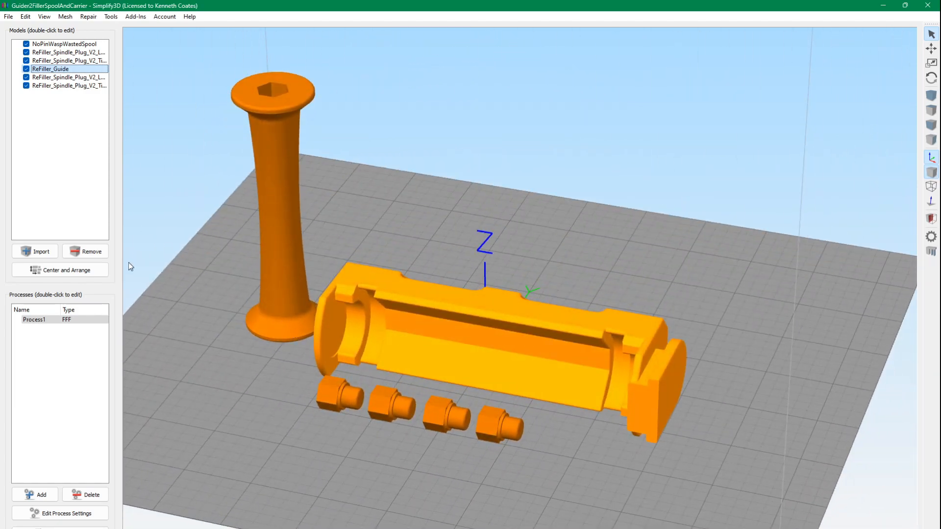
# Check the G2PETG_Support profile settings of Process1 and close them without saving changes
pyautogui.click(42, 317)
pyautogui.doubleClick(42, 318)
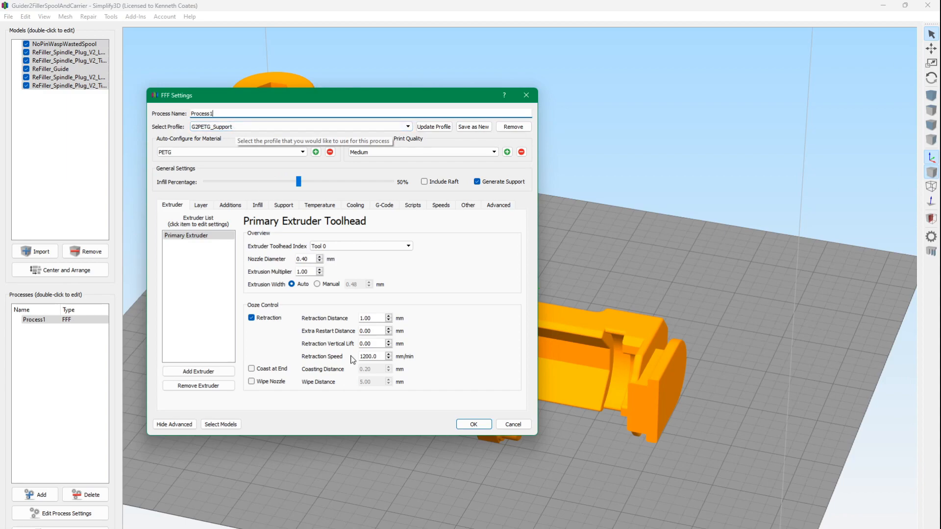
pyautogui.click(513, 424)
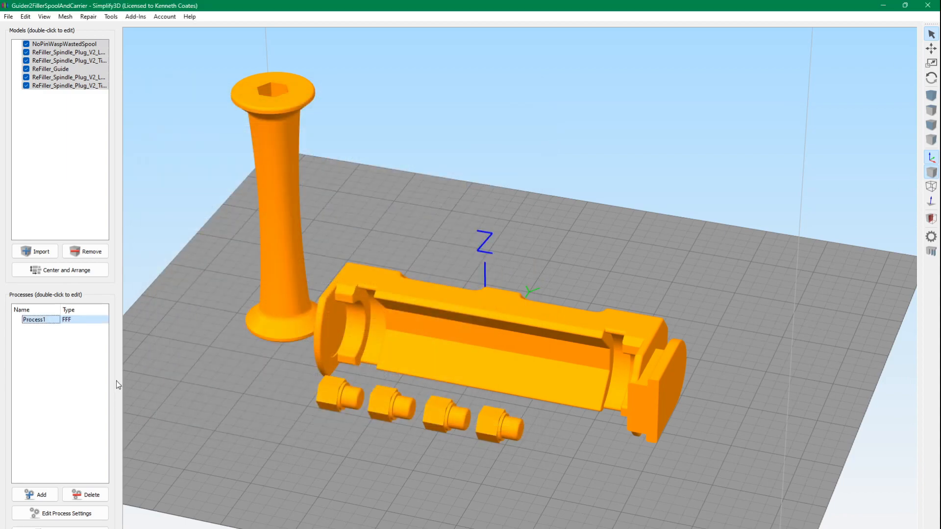
# Slice the spool, guide and spindle plugs and examine their toolpath preview
pyautogui.moveTo(323, 300); pyautogui.dragTo(351, 304)
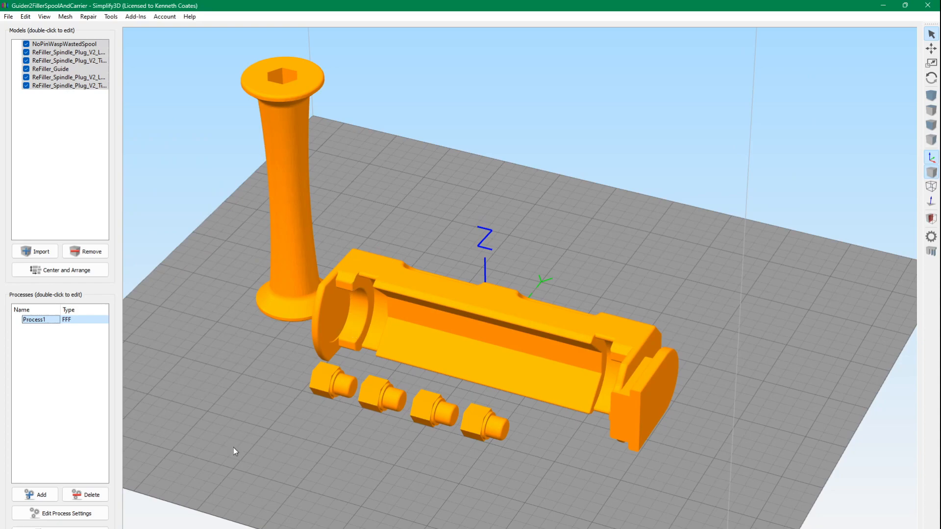
pyautogui.moveTo(464, 384); pyautogui.dragTo(570, 396)
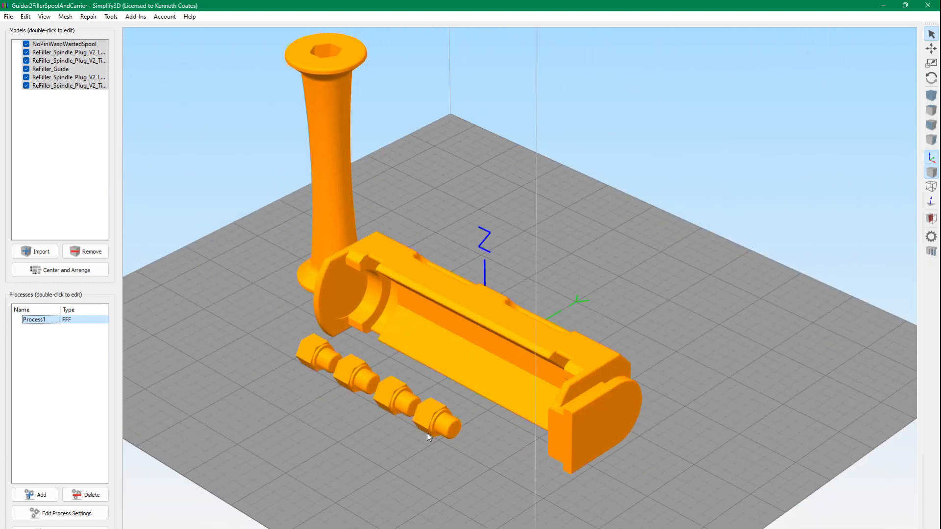
pyautogui.click(60, 528)
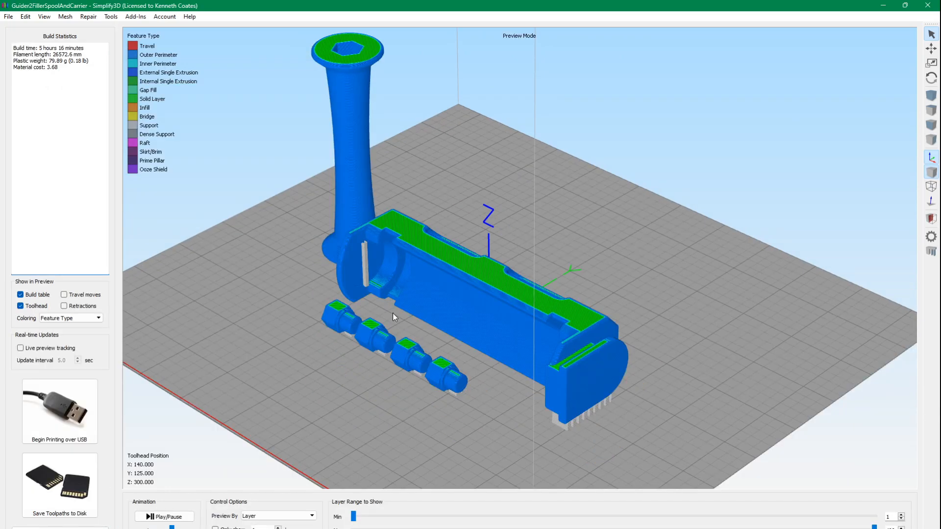
pyautogui.moveTo(392, 312); pyautogui.dragTo(340, 280)
pyautogui.moveTo(378, 251)
pyautogui.mouseDown()
pyautogui.moveTo(461, 293)
pyautogui.moveTo(634, 277)
pyautogui.moveTo(379, 296)
pyautogui.moveTo(383, 261)
pyautogui.mouseUp()
pyautogui.moveTo(392, 222); pyautogui.dragTo(414, 274)
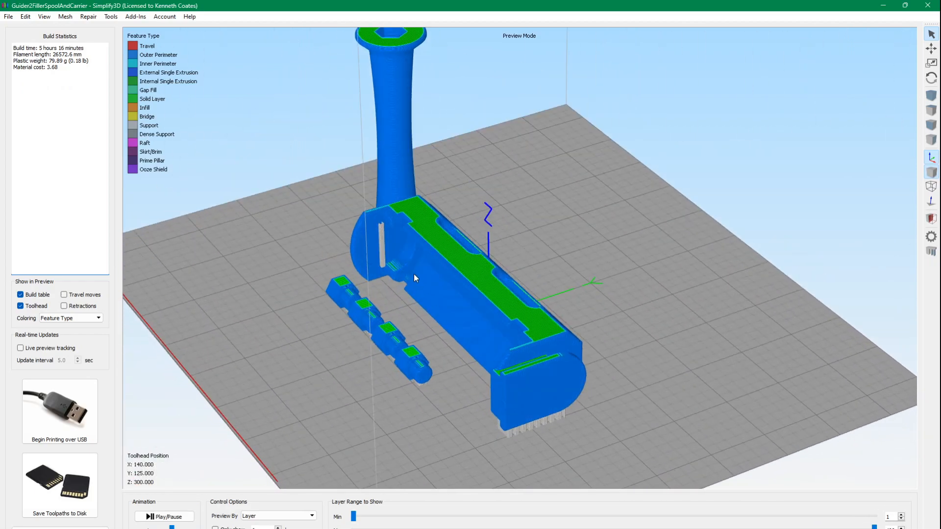
# Inspect the support material at both ends of the guide, under the plugs and along the guide's back
pyautogui.moveTo(423, 306); pyautogui.dragTo(723, 293)
pyautogui.scroll(6, 723, 293)
pyautogui.scroll(-5, 689, 328)
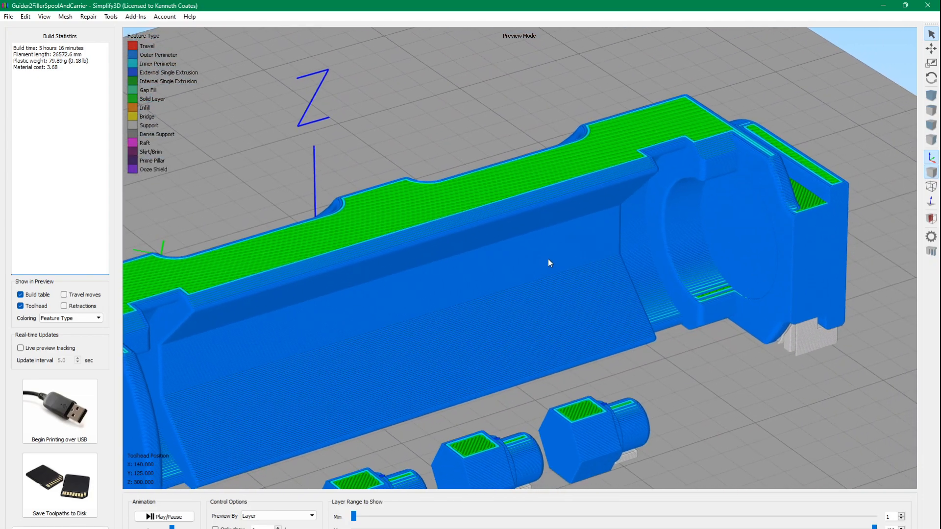
pyautogui.moveTo(518, 281); pyautogui.dragTo(485, 333)
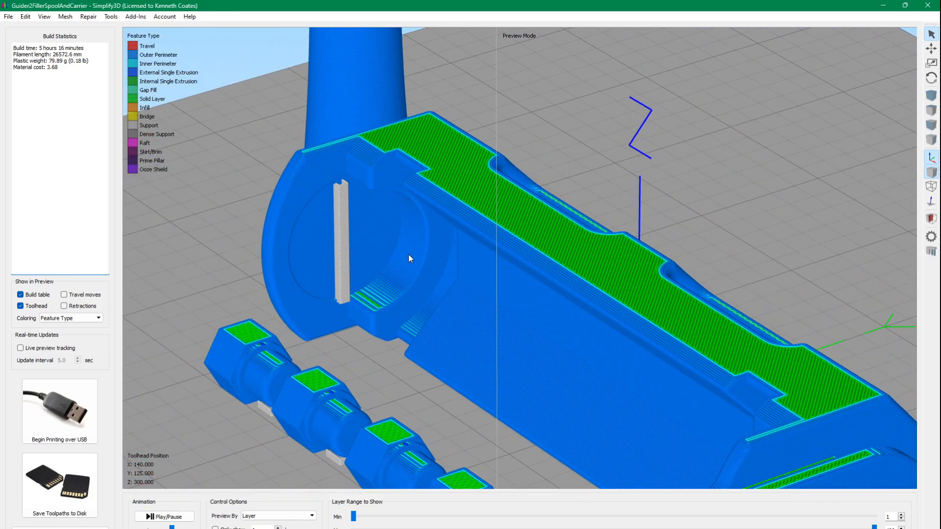
pyautogui.moveTo(485, 310); pyautogui.dragTo(453, 305)
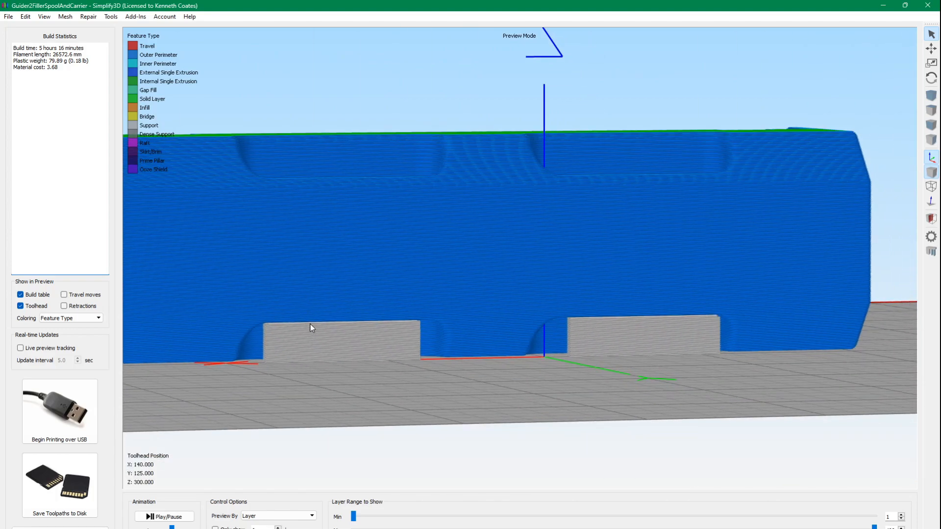
# Leave the toolpath preview and examine the guide's underside recesses, its open end and the overall part layout
pyautogui.click(69, 528)
pyautogui.moveTo(351, 380); pyautogui.dragTo(357, 240)
pyautogui.moveTo(278, 153); pyautogui.dragTo(357, 430)
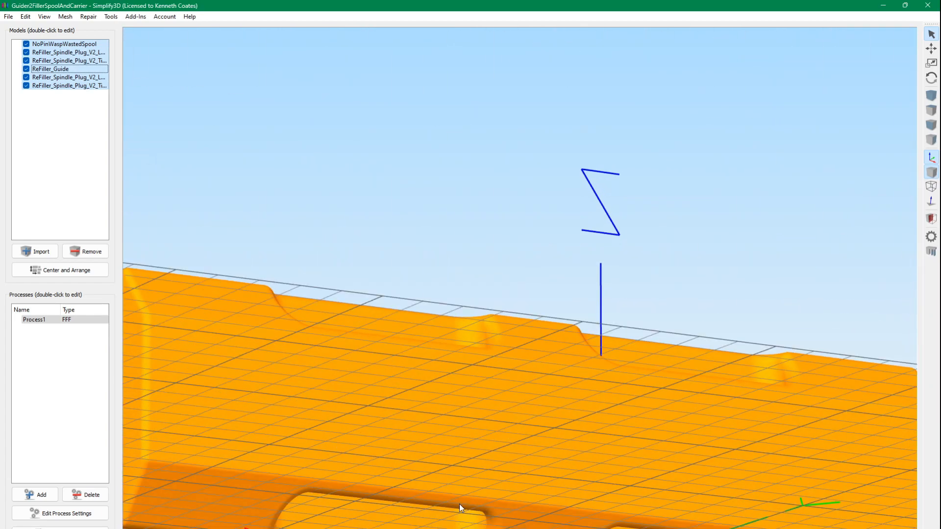
pyautogui.moveTo(348, 442); pyautogui.dragTo(461, 527)
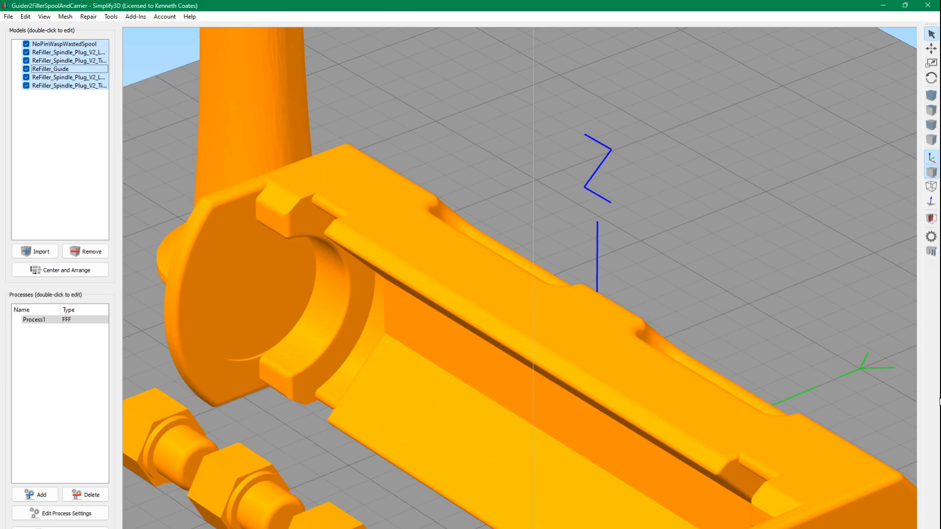
pyautogui.scroll(-10, 640, 375)
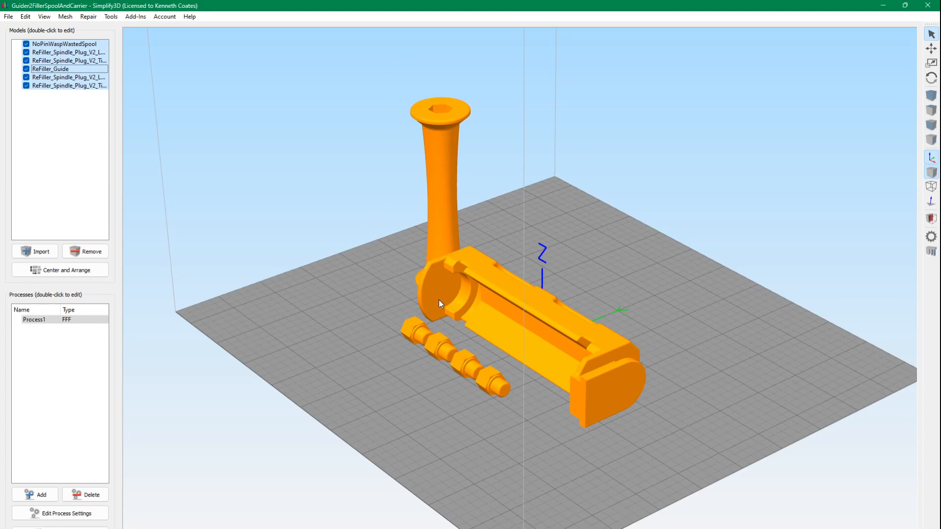
pyautogui.moveTo(494, 308); pyautogui.dragTo(538, 371)
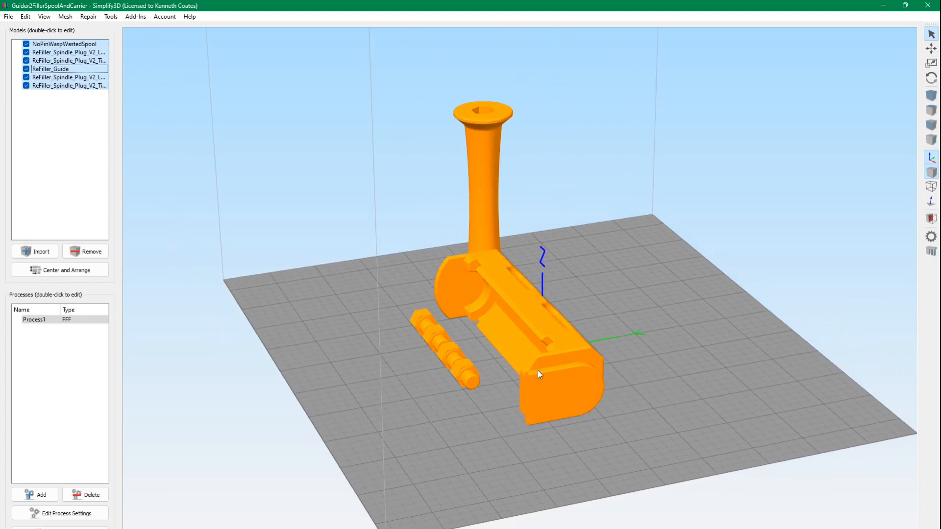